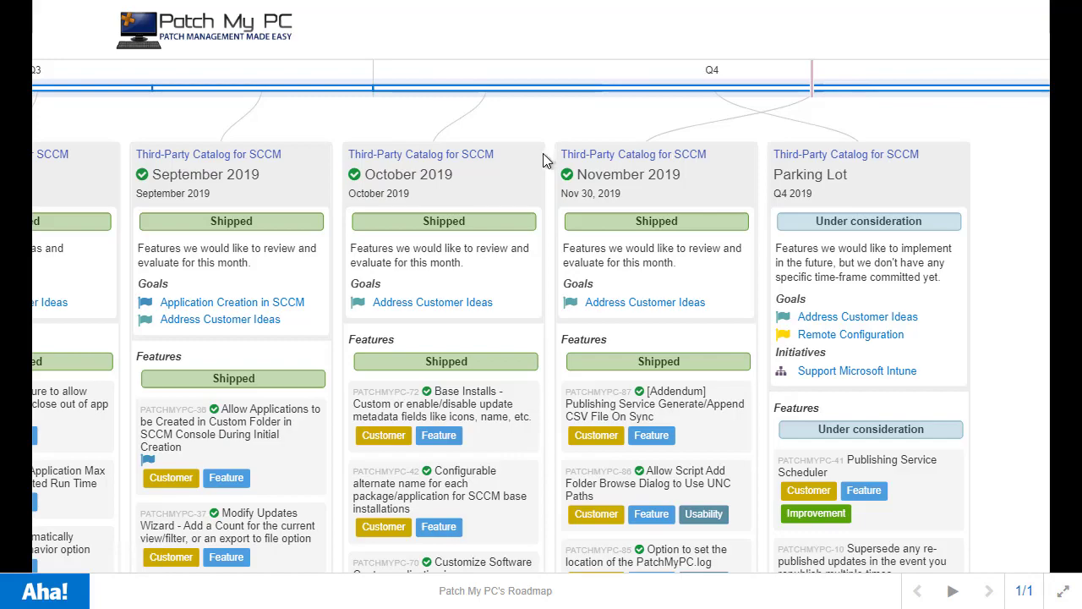
- Switch to the Shipped Publishing Service ideas page, sorted by trending, and scroll through it
scroll(544, 156, "down", 10)
scroll(545, 162, "down", 1)
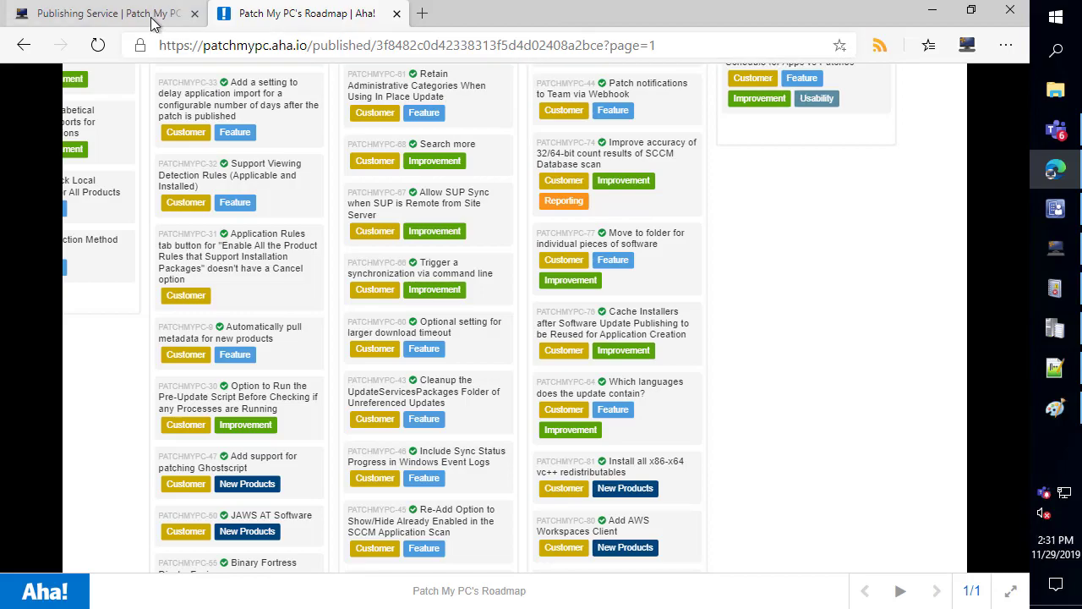
left_click(152, 21)
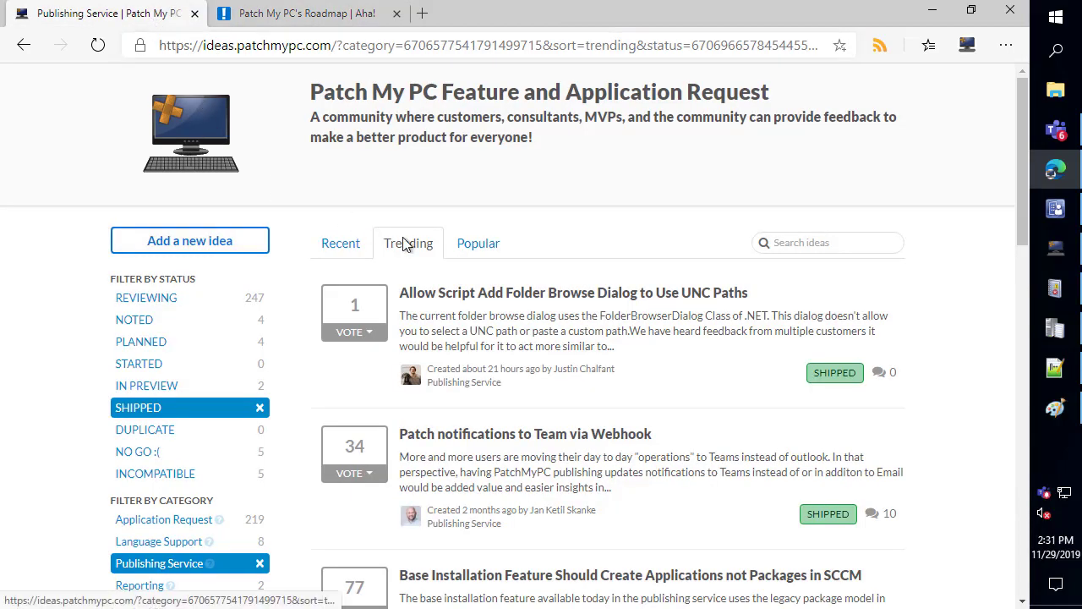
scroll(431, 265, "down", 2)
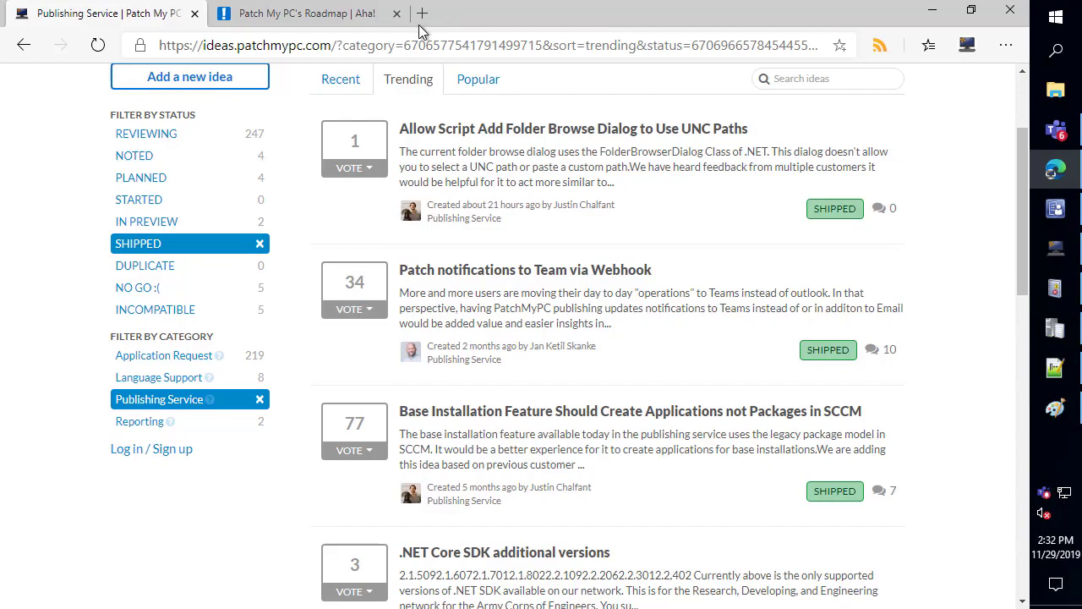
- Minimize the browser to show settings v1.5.9.0 and briefly highlight the 3 MB log Max Size
left_click(945, 8)
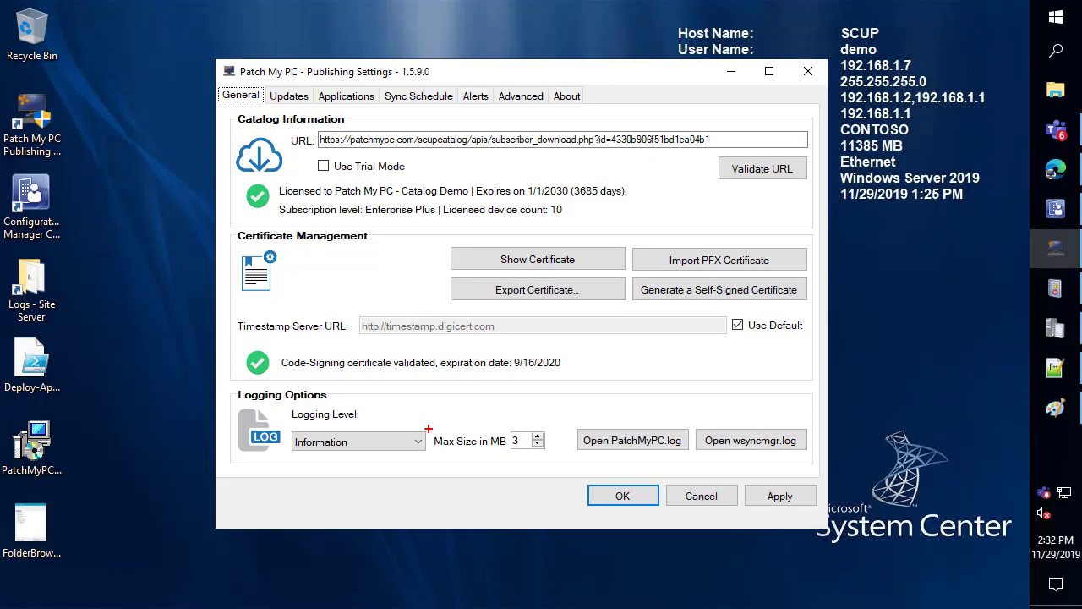
mouse_move(430, 425)
left_mouse_down()
mouse_move(514, 459)
mouse_move(559, 459)
left_mouse_up()
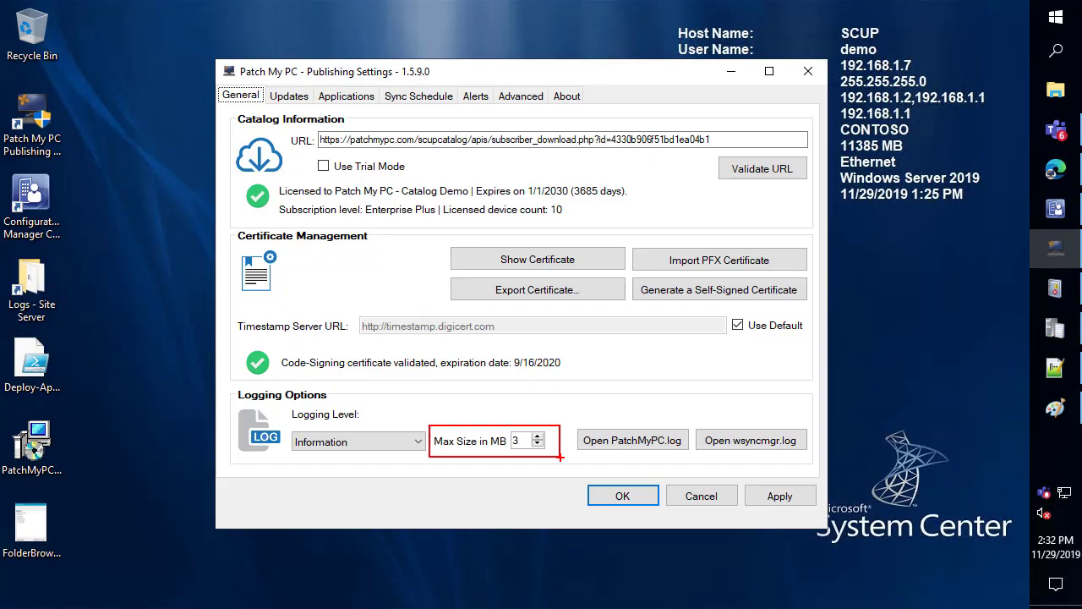
key("Escape")
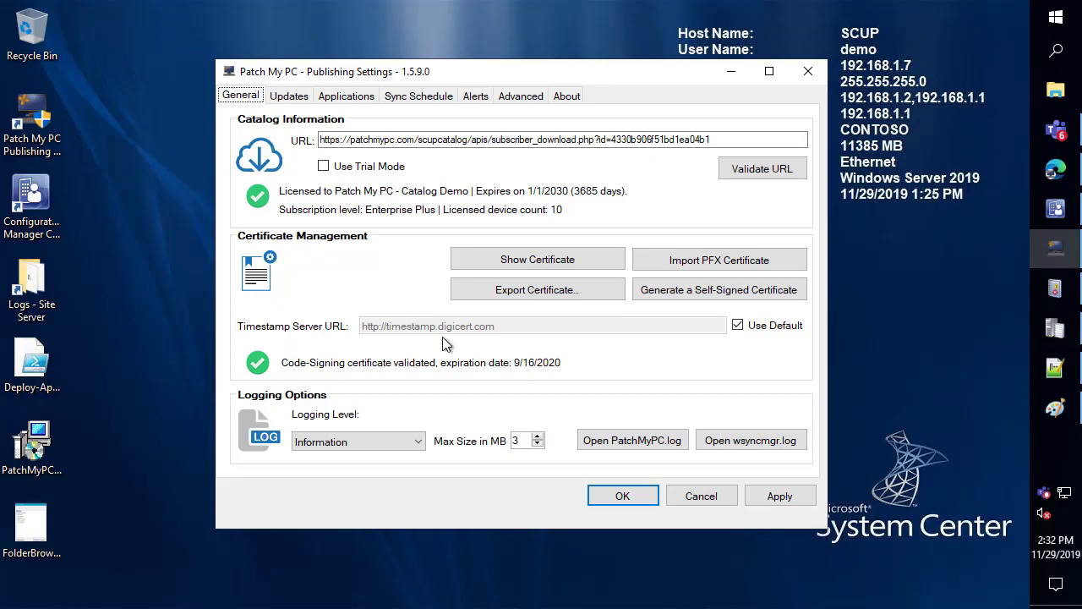
- Run the SCCM database scan for supported products from the Updates catalogue
left_click(282, 97)
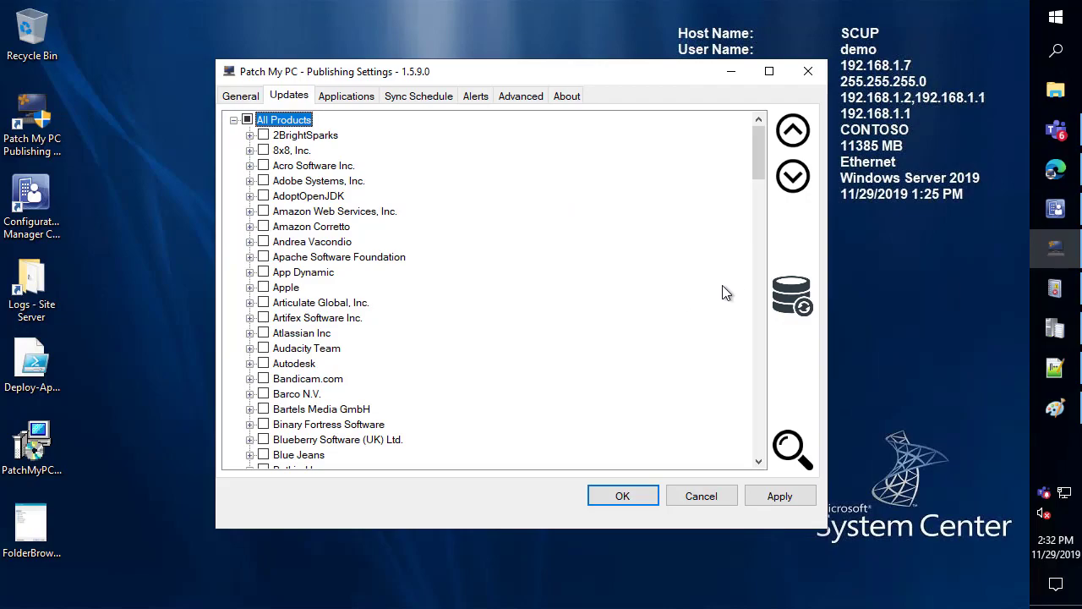
left_click(791, 296)
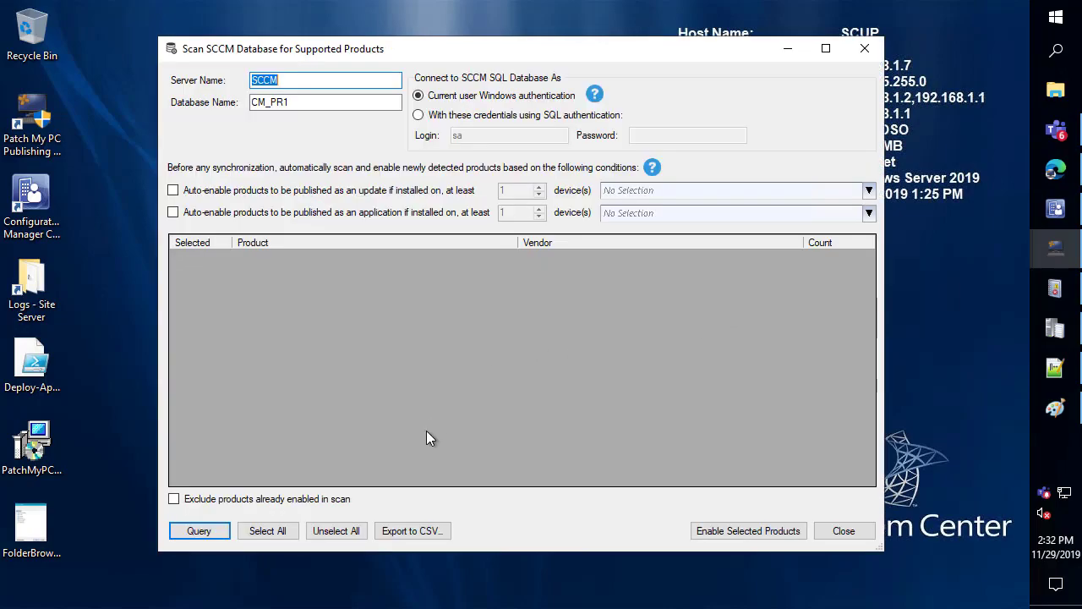
left_click(199, 530)
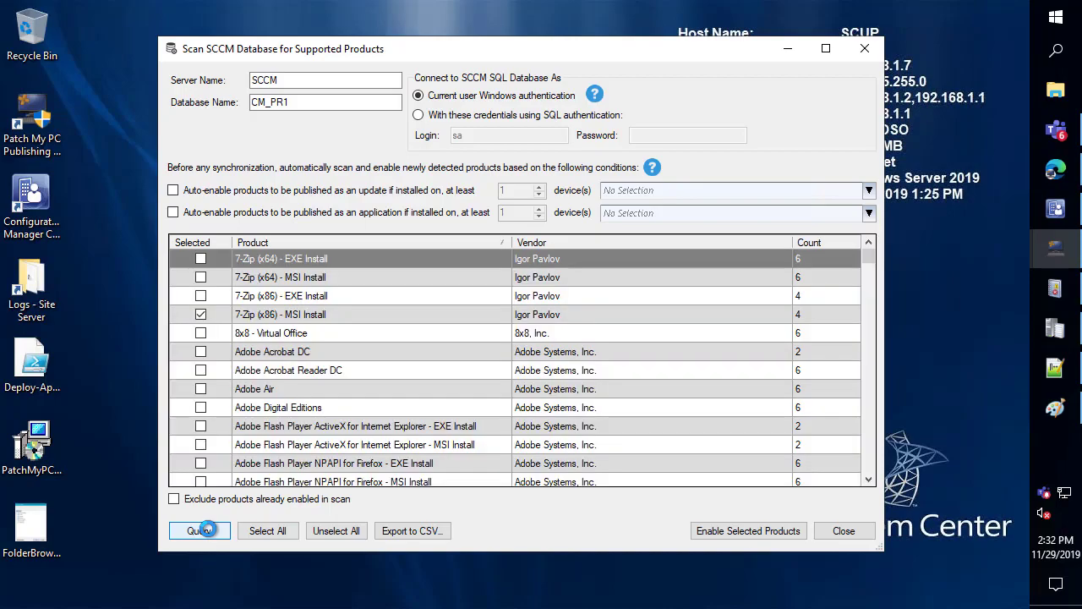
- Toggle 'Exclude products already enabled in scan' on and off, then select both Google Chrome results
left_click(298, 315)
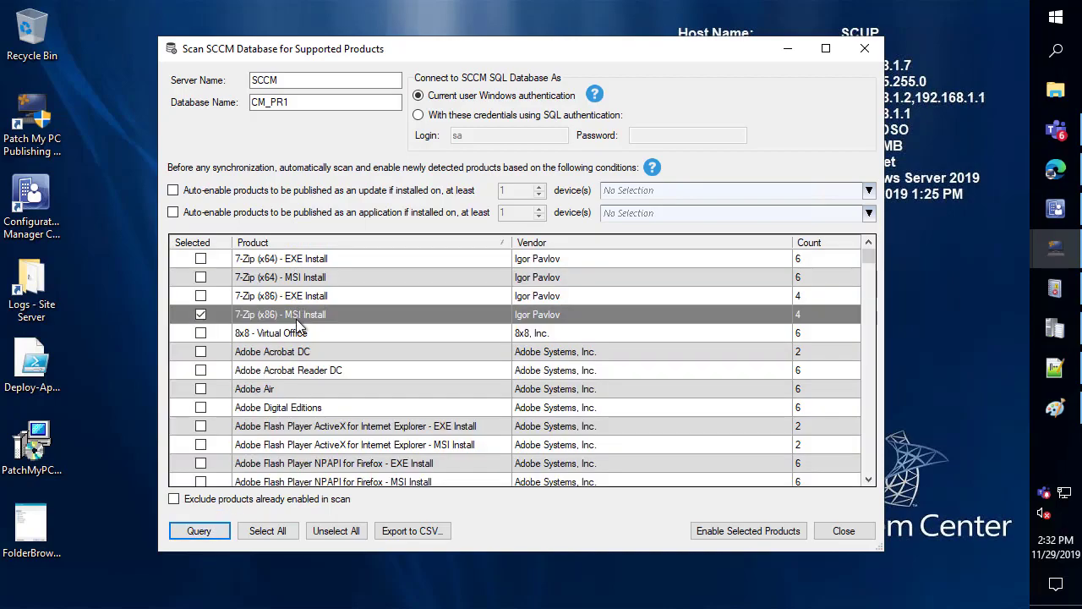
left_click(267, 502)
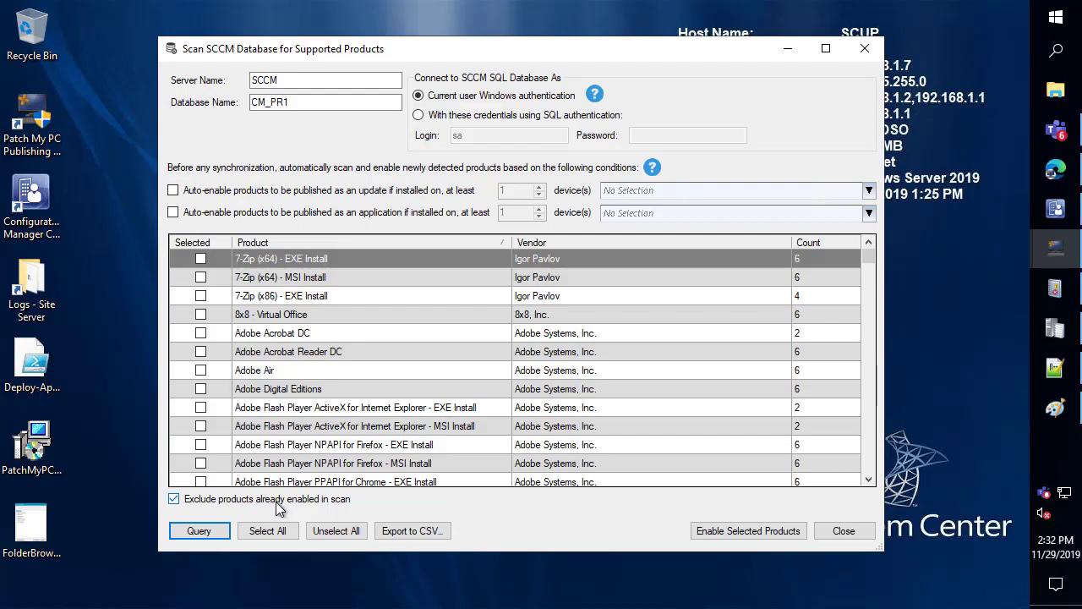
left_click(279, 504)
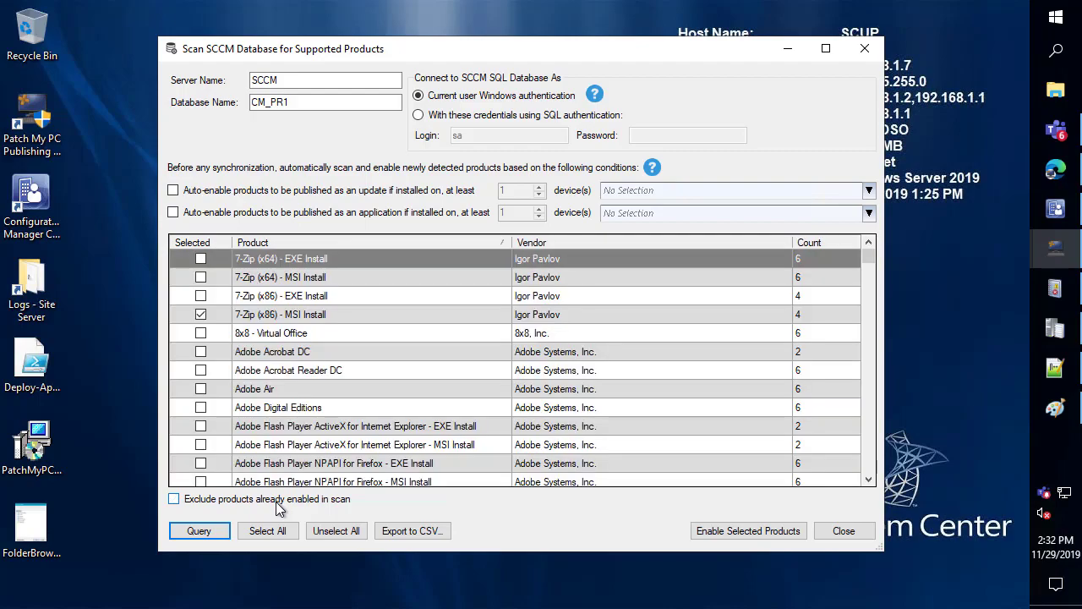
scroll(378, 441, "down", 20)
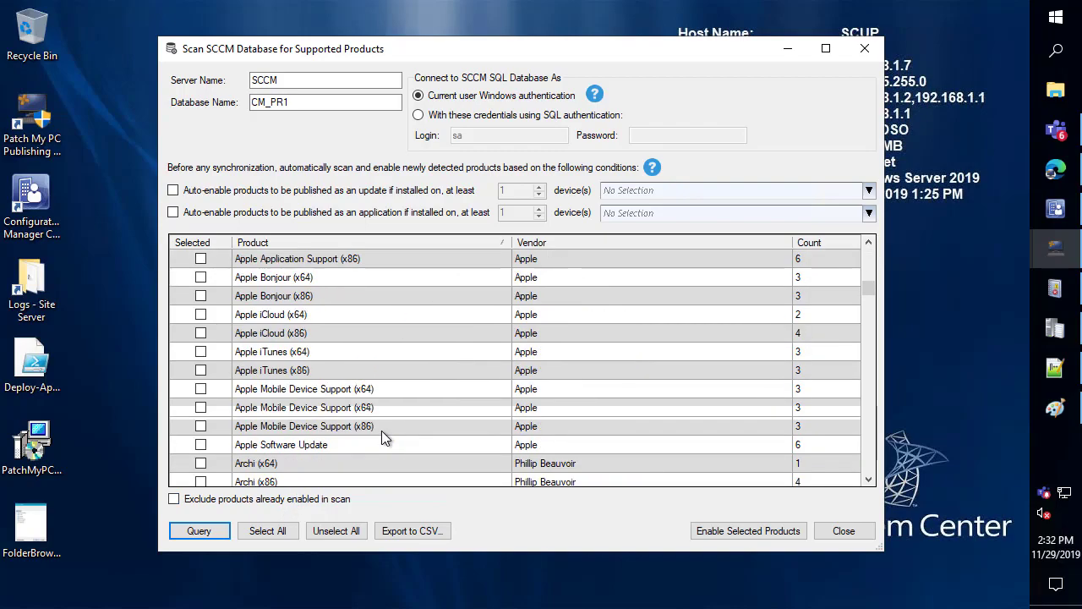
scroll(395, 444, "up", 2)
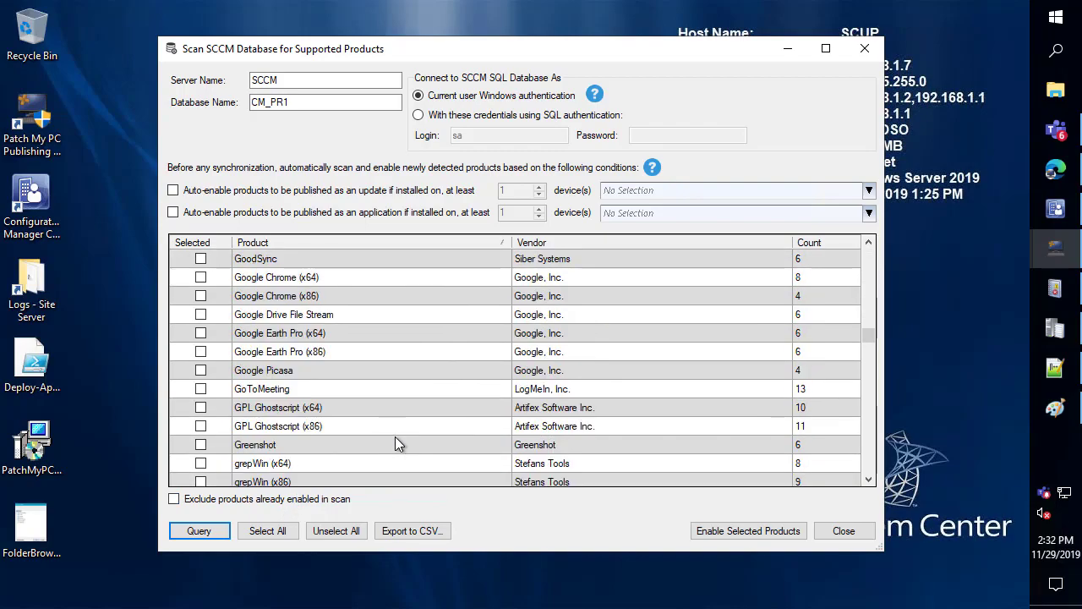
left_click_drag(352, 284, 350, 290)
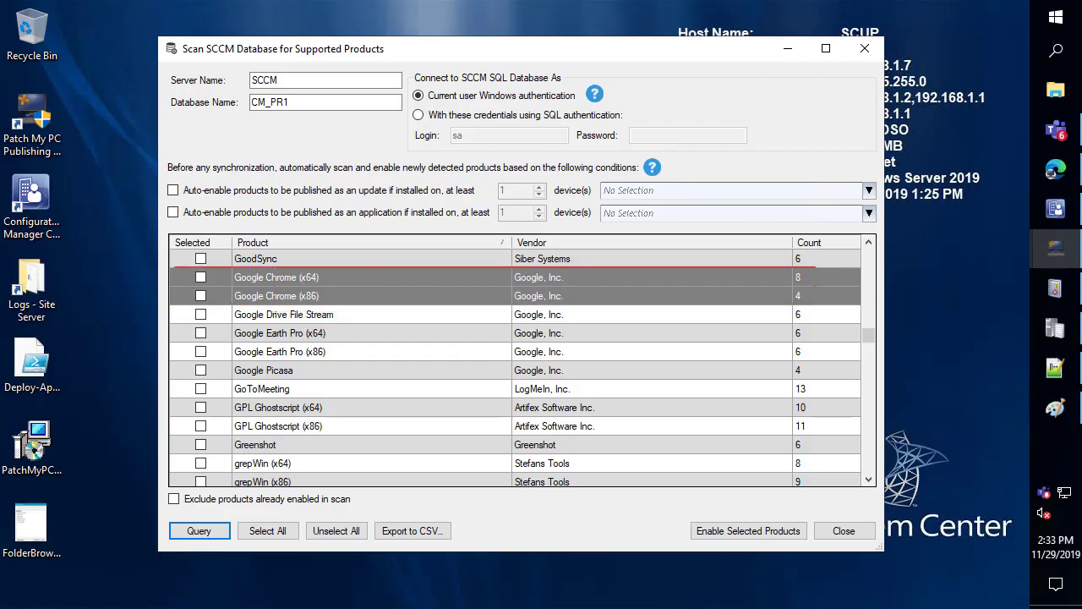
mouse_move(1055, 287)
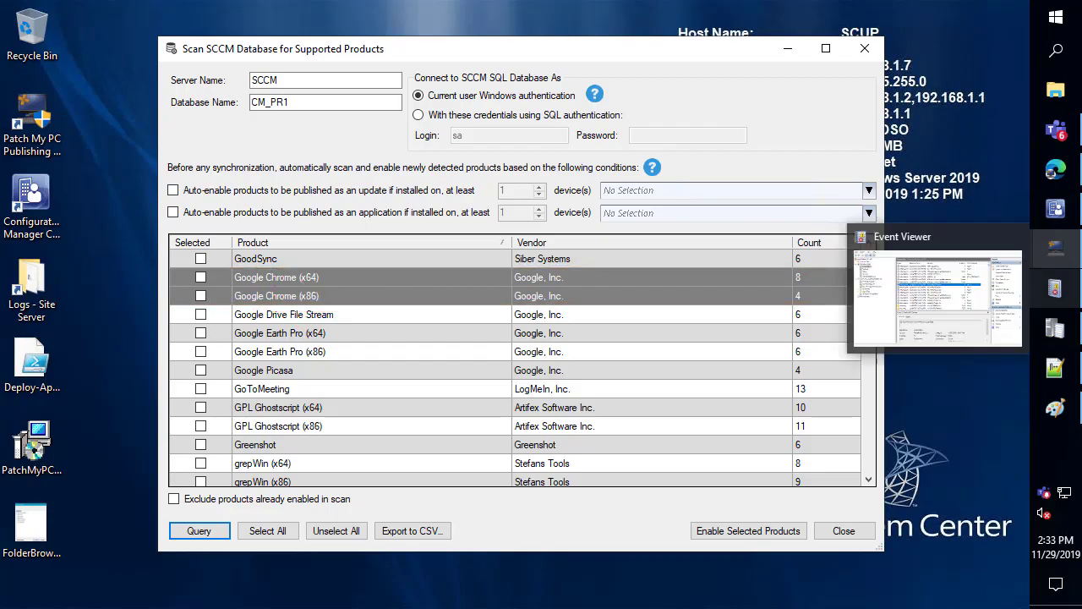
left_click(1055, 368)
double_click(248, 136)
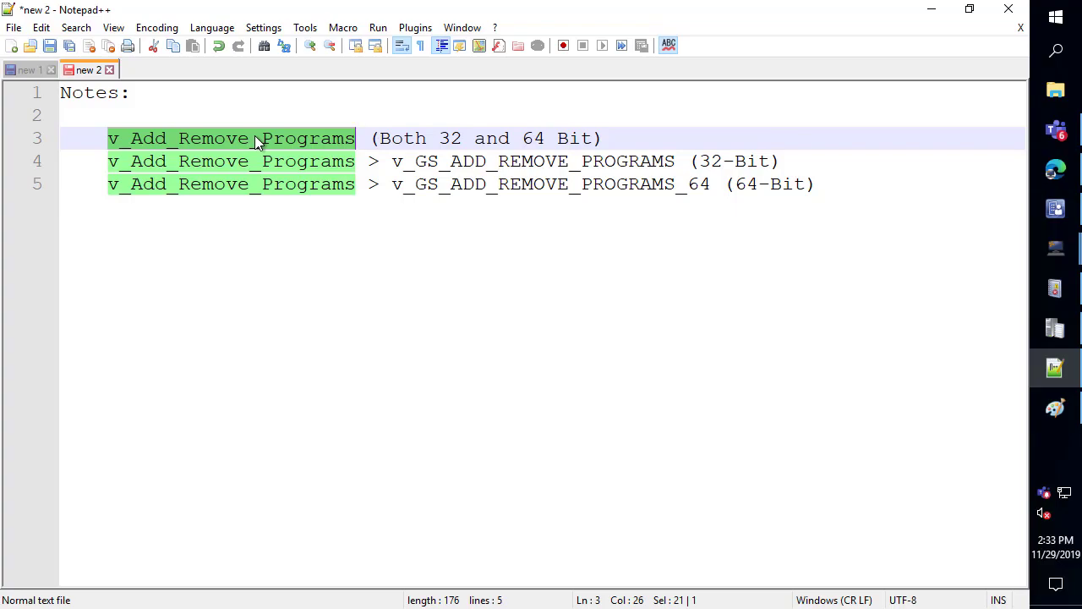
double_click(452, 163)
double_click(466, 186)
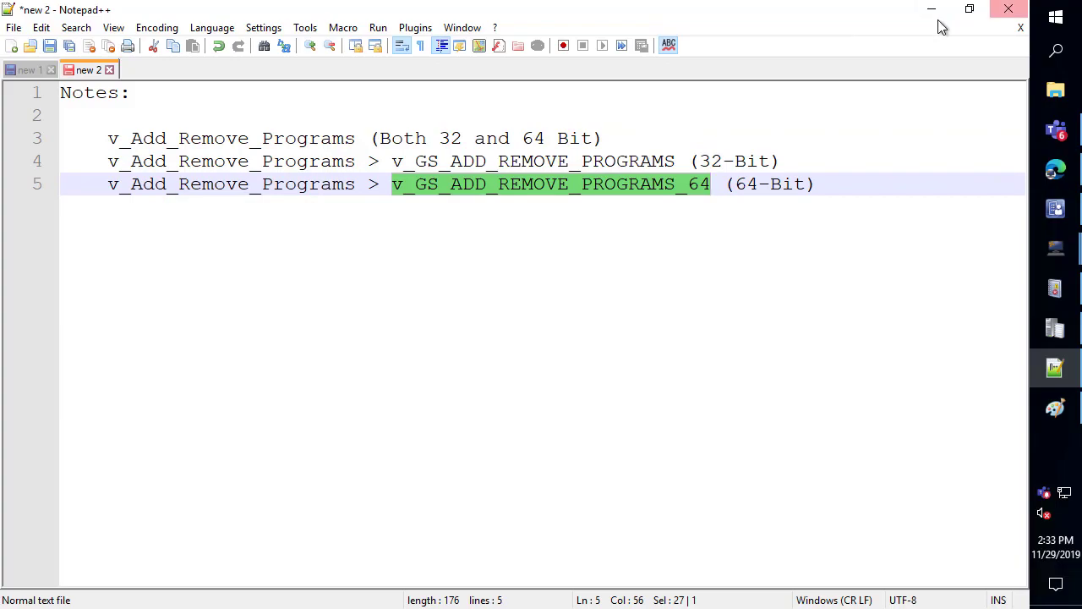
left_click(934, 12)
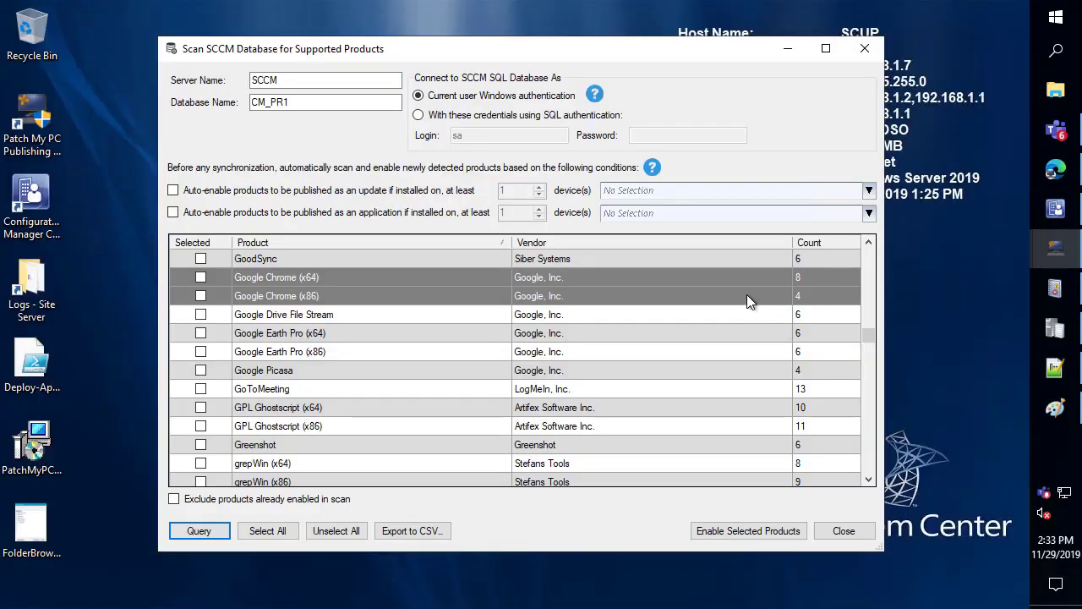
- Select entries in the scan results, then close the database scan
left_click(678, 282)
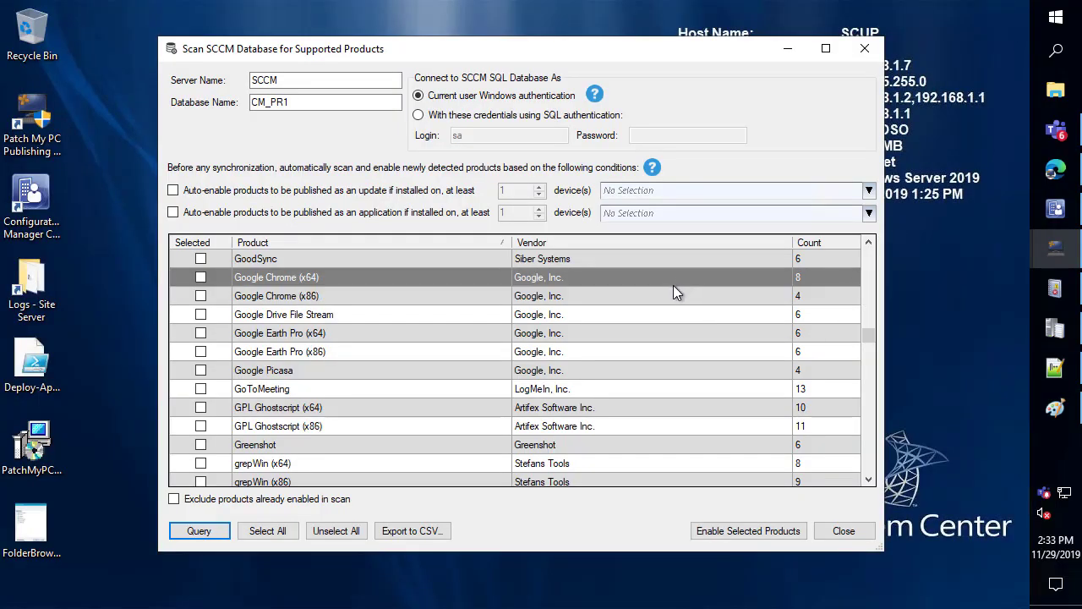
left_click(668, 298, "shift")
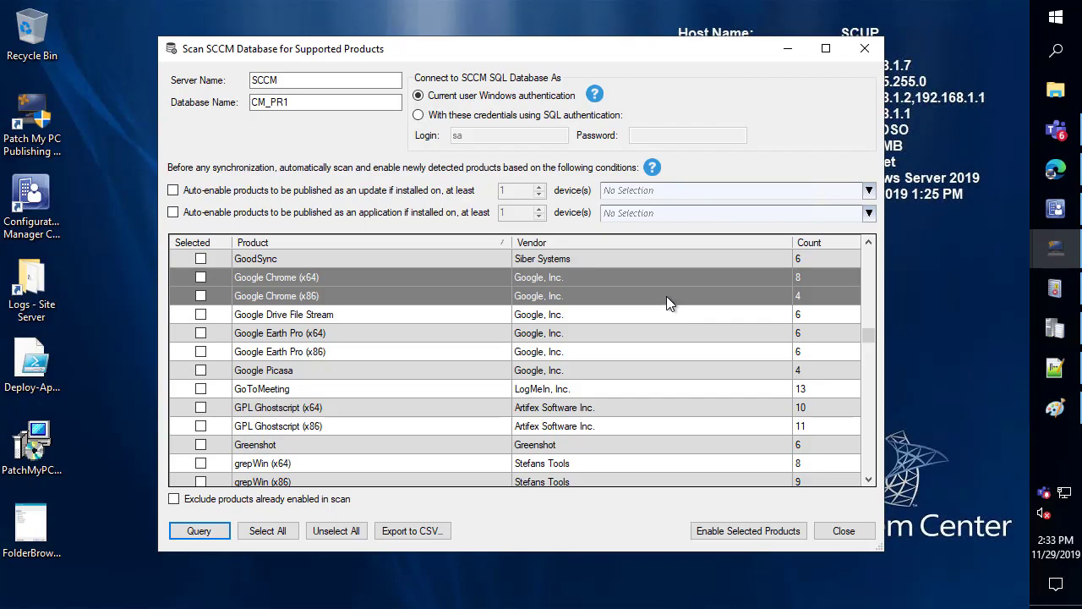
left_click(842, 531)
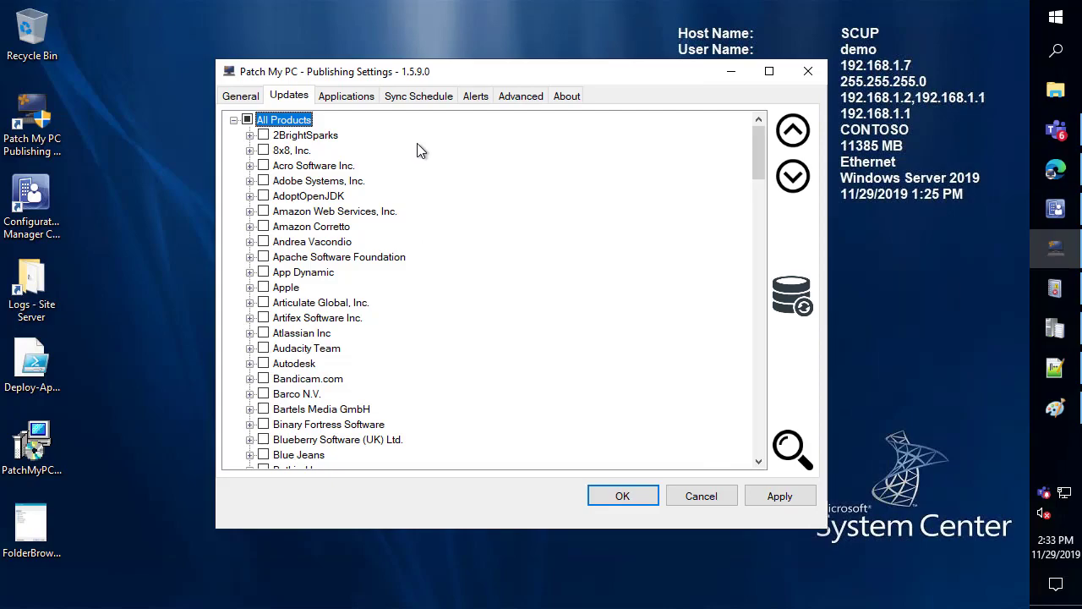
- Search the Updates catalogue for 'google' to reach the Google, Inc. products
key("ctrl+f")
type("google")
key("Return")
scroll(375, 244, "down", 3)
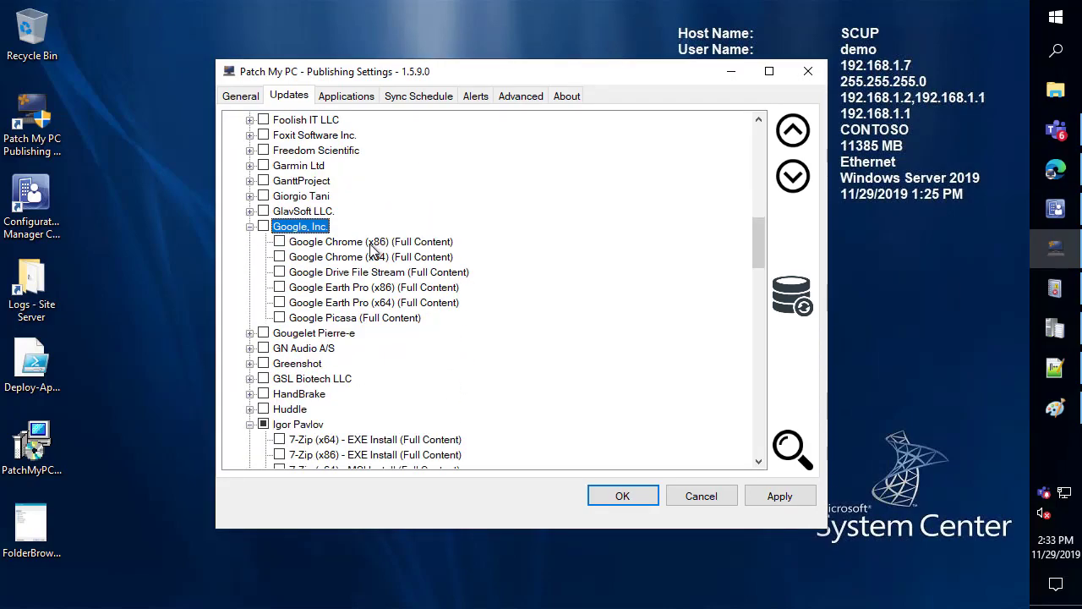
- Open Google Chrome (x64)'s custom pre/post update script options, then show FolderBrowse.png in Paint
right_click(318, 262)
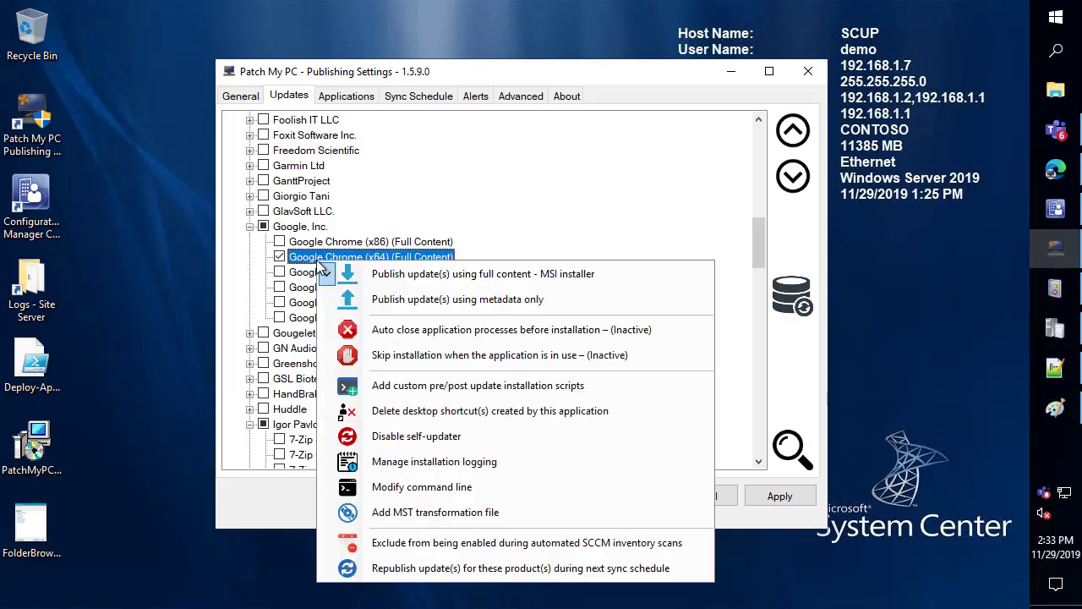
left_click(419, 385)
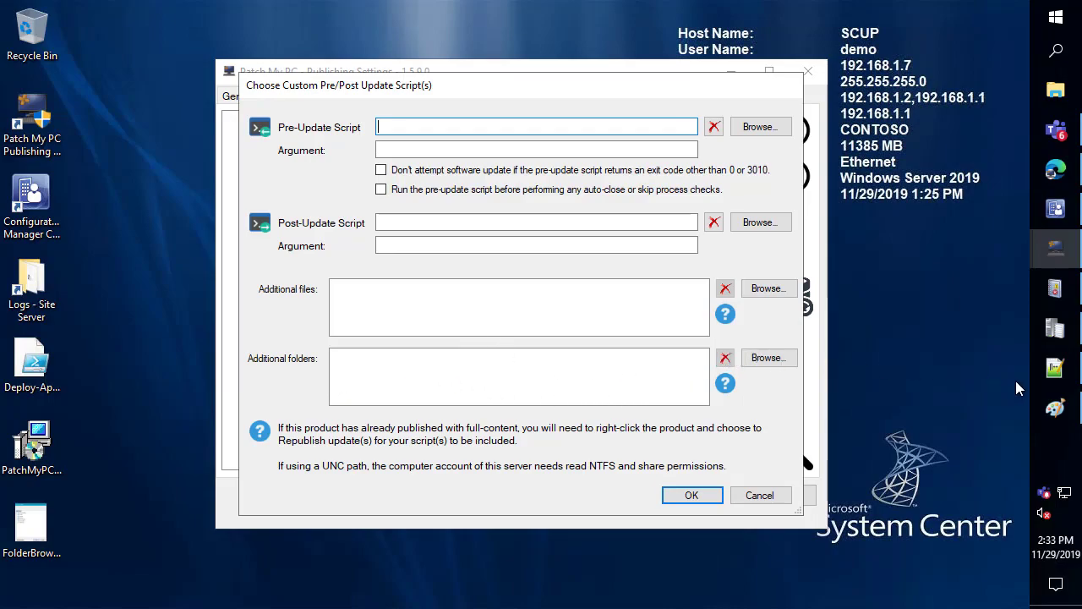
left_click(1054, 413)
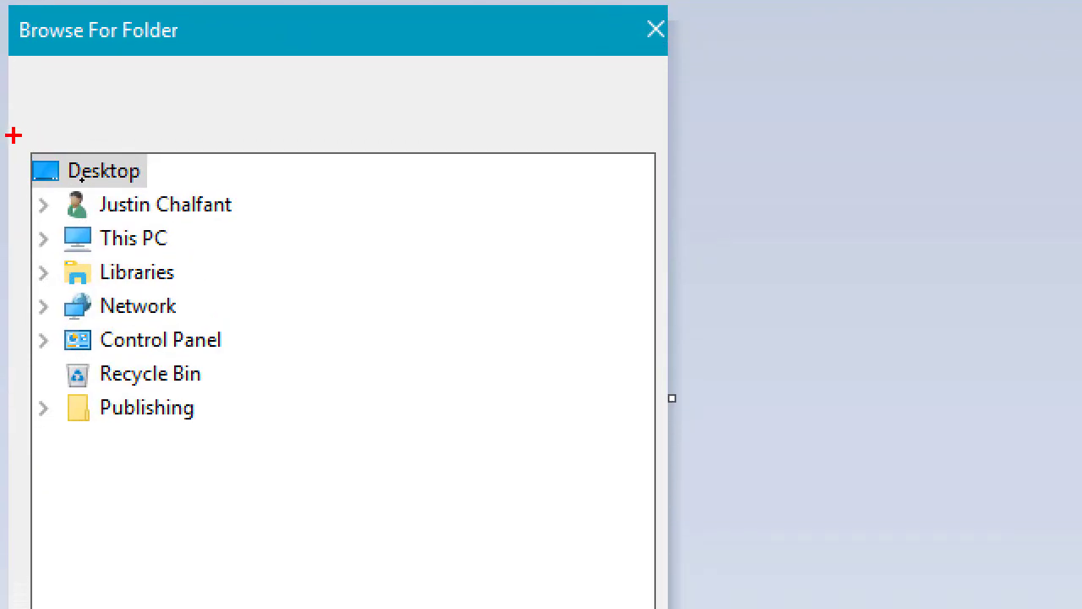
- Outline the old folder tree in the FolderBrowse.png screenshot, then minimize Paint
mouse_move(12, 168)
left_mouse_down()
mouse_move(281, 388)
mouse_move(273, 472)
left_mouse_up()
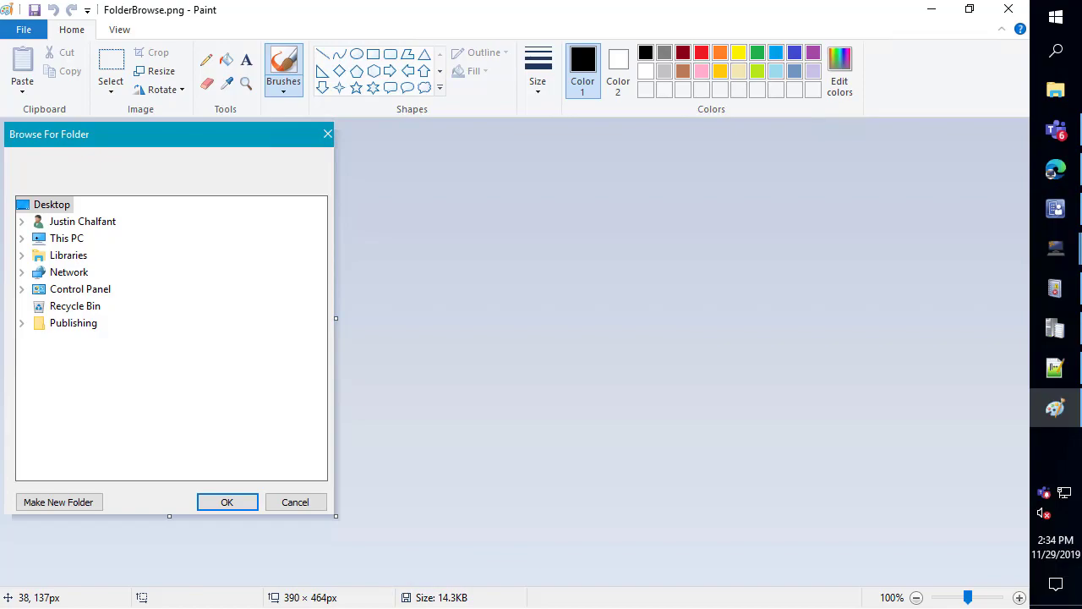
left_click(931, 10)
- Add \\scup\Sources\Files as an additional script folder for Google Chrome (x64) and save
left_click(767, 357)
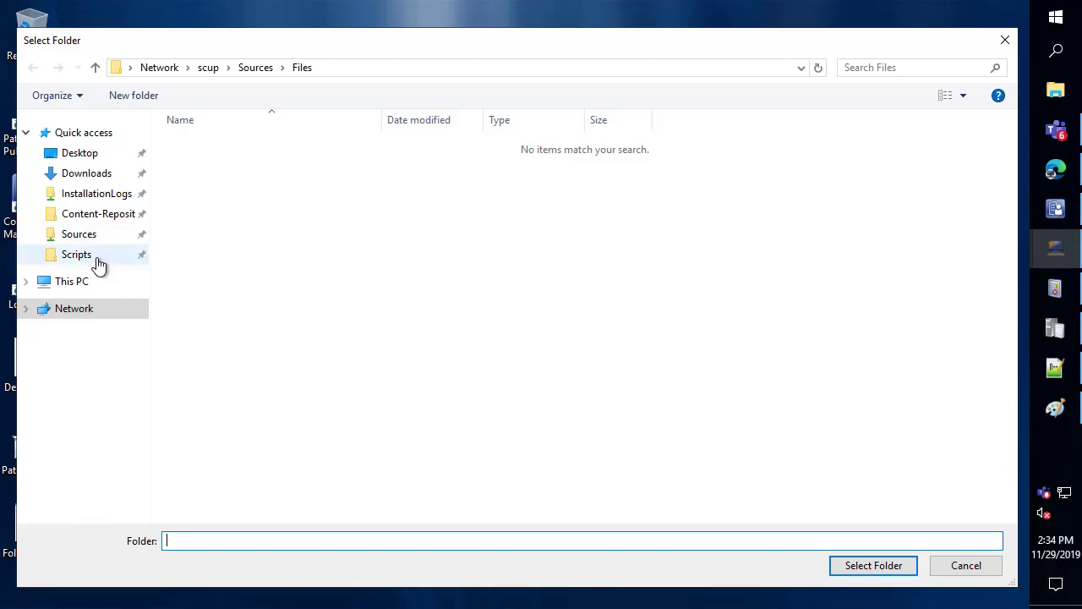
left_click(251, 72)
left_click_drag(317, 283, 337, 292)
left_click_drag(172, 149, 174, 145)
left_click(210, 165)
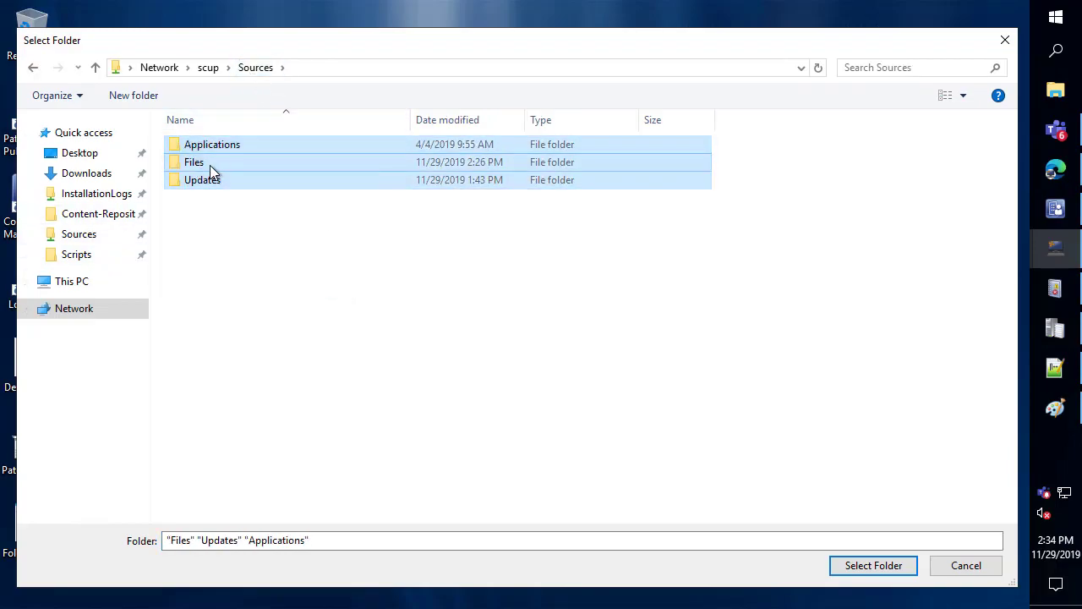
left_click(870, 565)
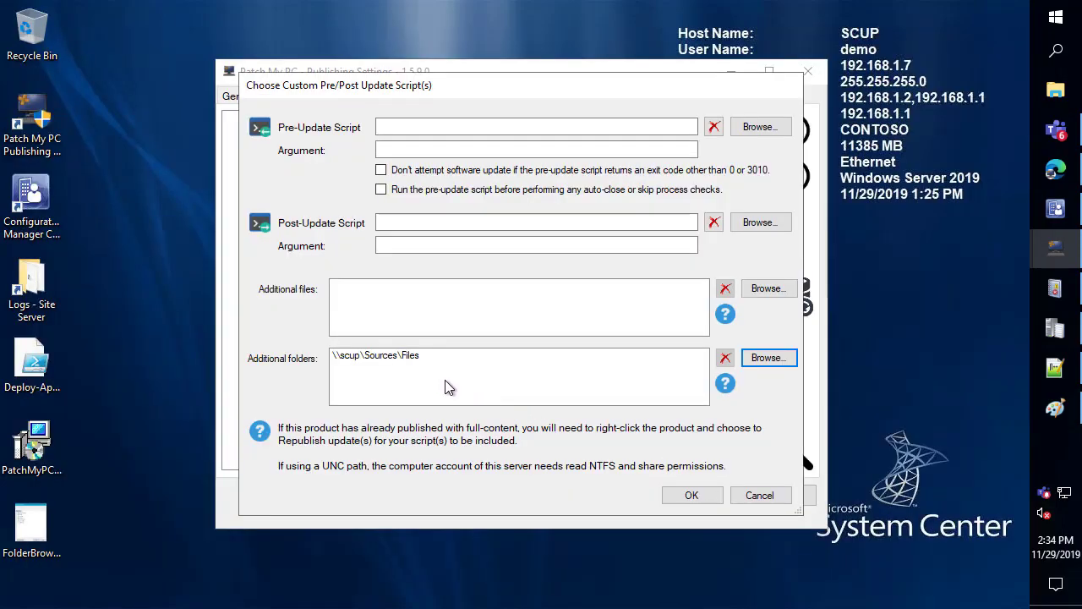
left_click(691, 502)
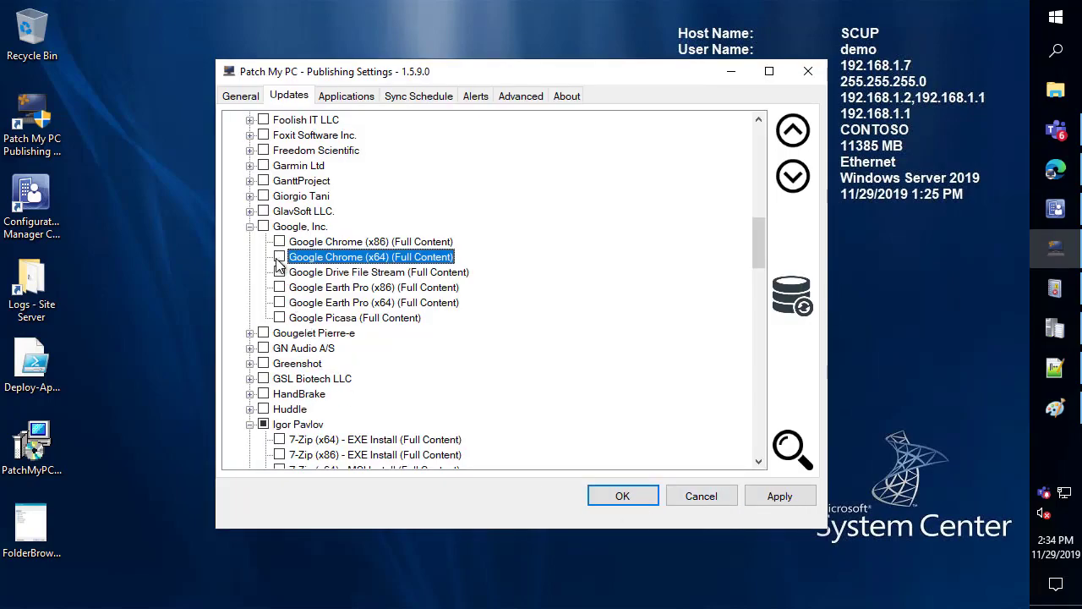
- Search the catalogue for 'moz' and point out the Firefox x86 and x64 en-US updates
key("ctrl+f")
type("moz")
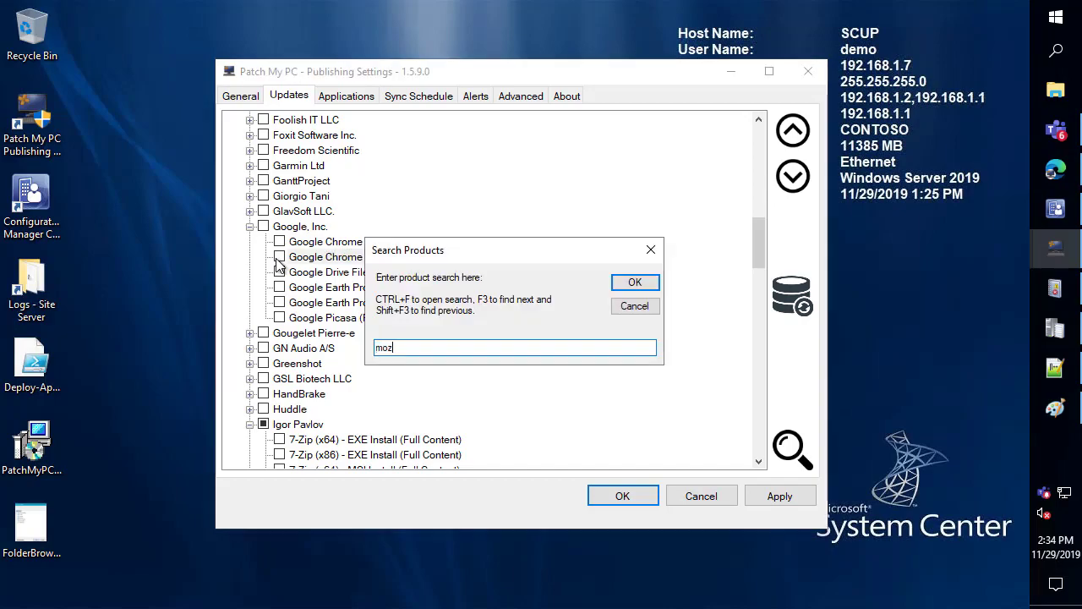
key("Return")
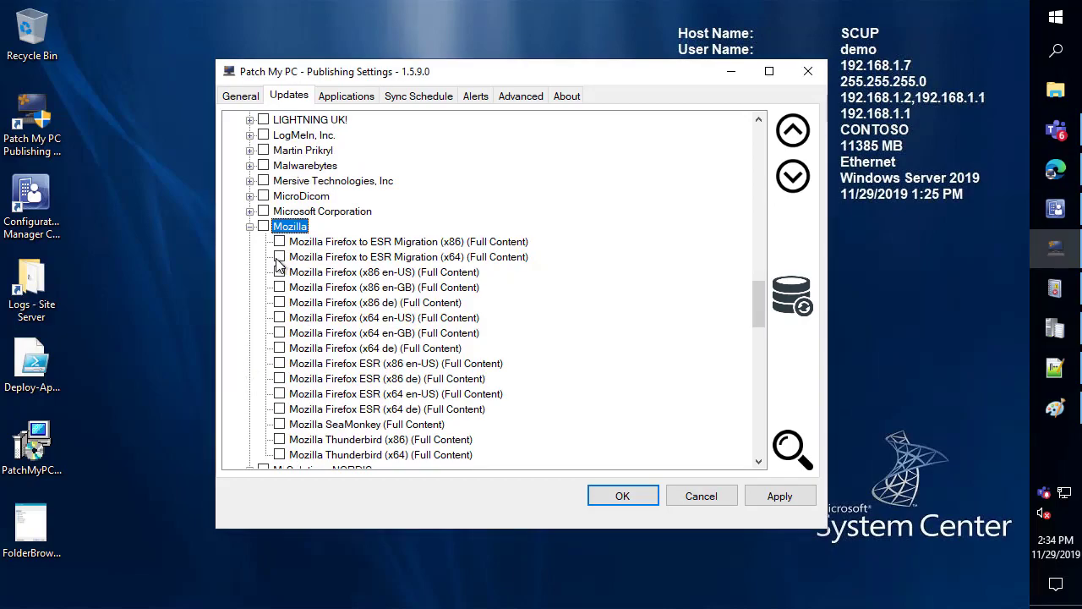
scroll(382, 262, "down", 1)
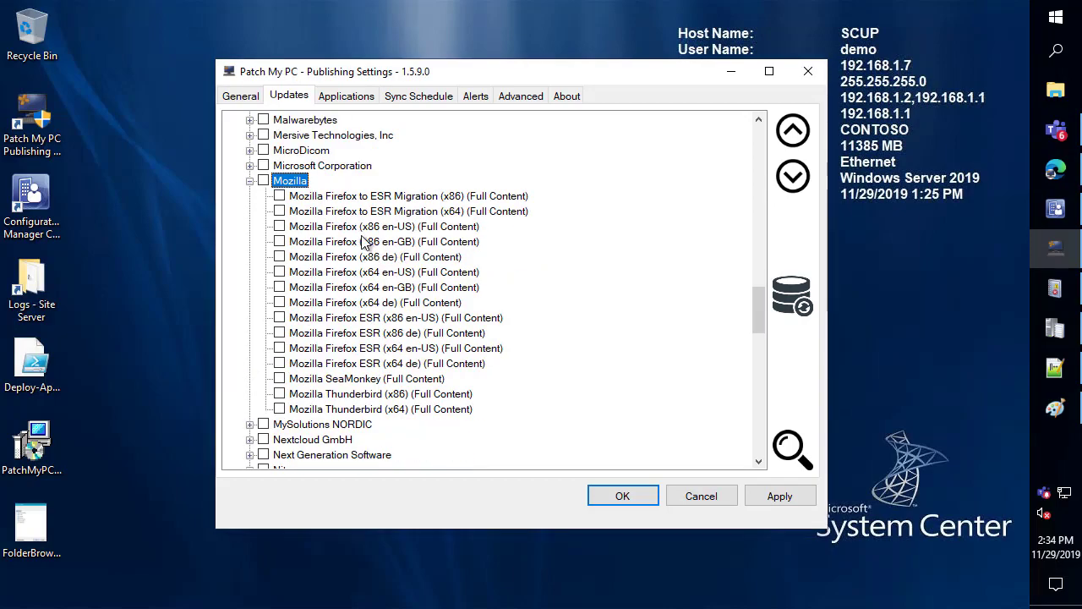
left_click(374, 228)
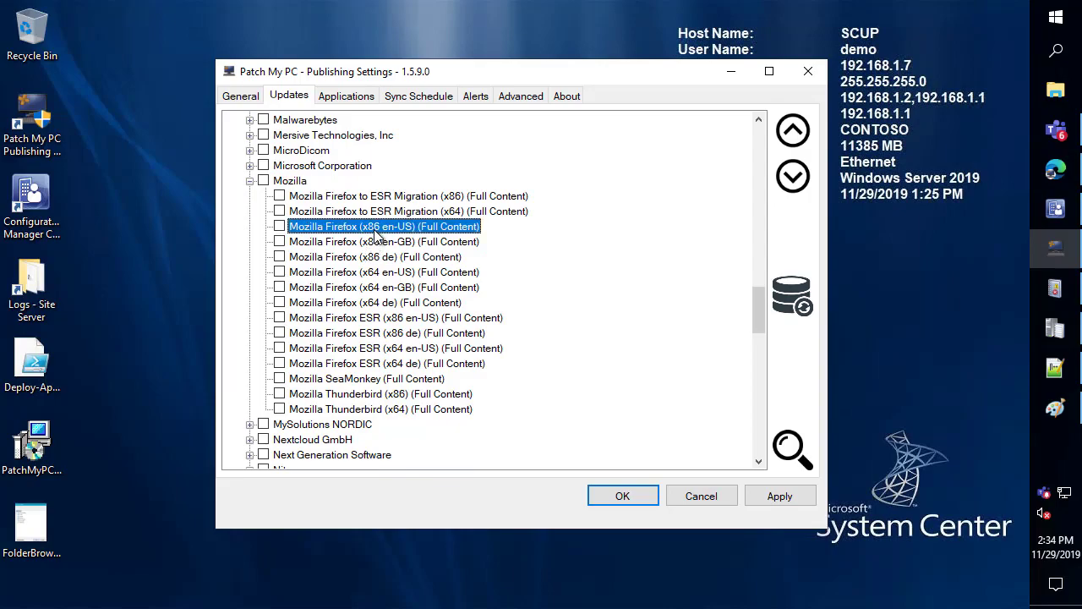
left_click(386, 272)
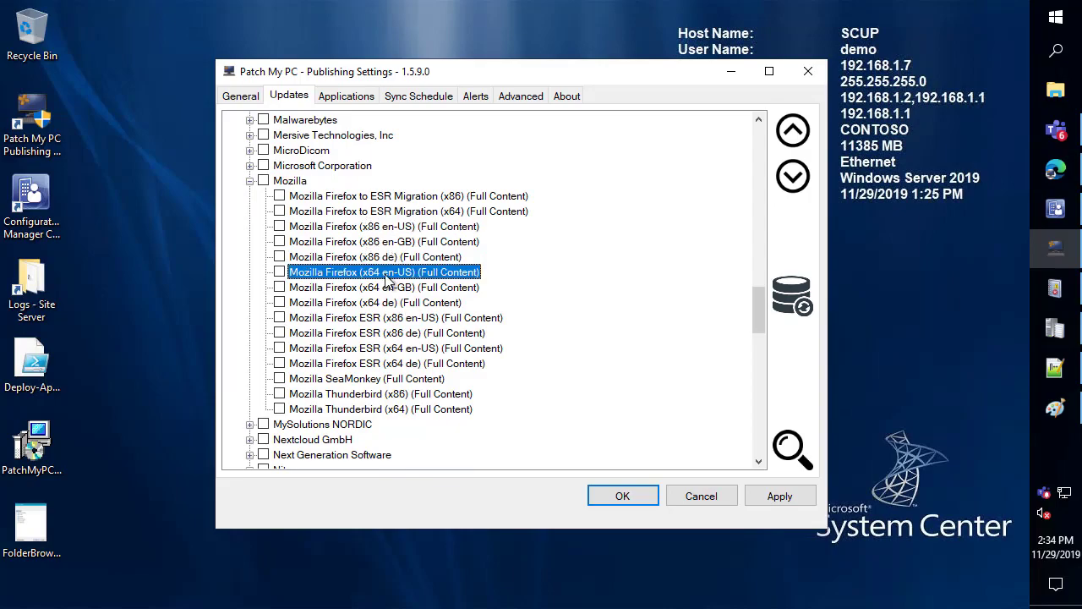
left_click(383, 229)
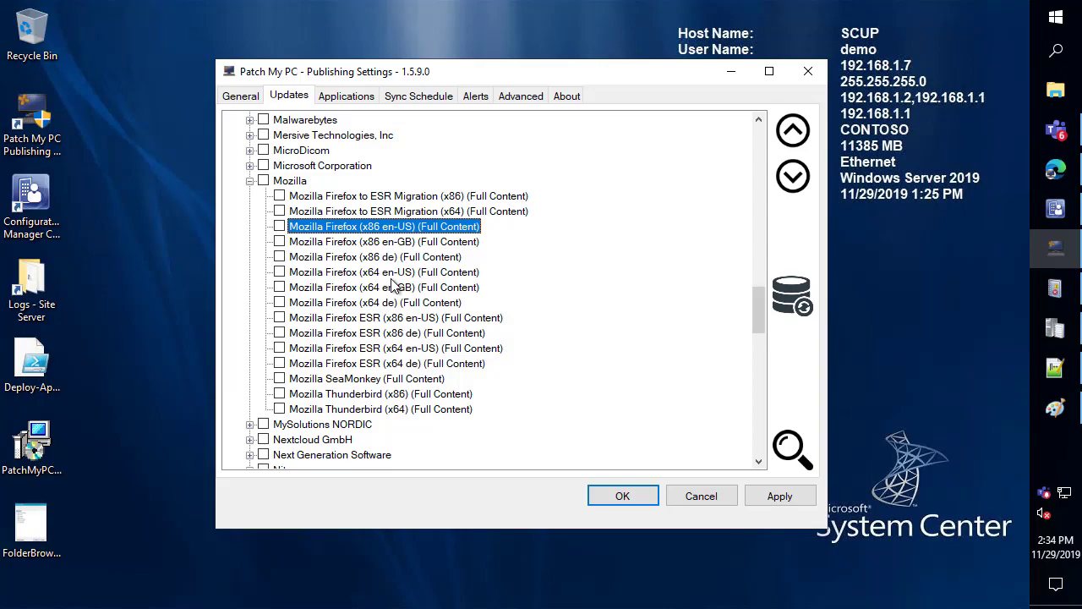
- Test the SMS Provider connection to server SCUP from Applications options, then cancel the dialog
left_click(346, 101)
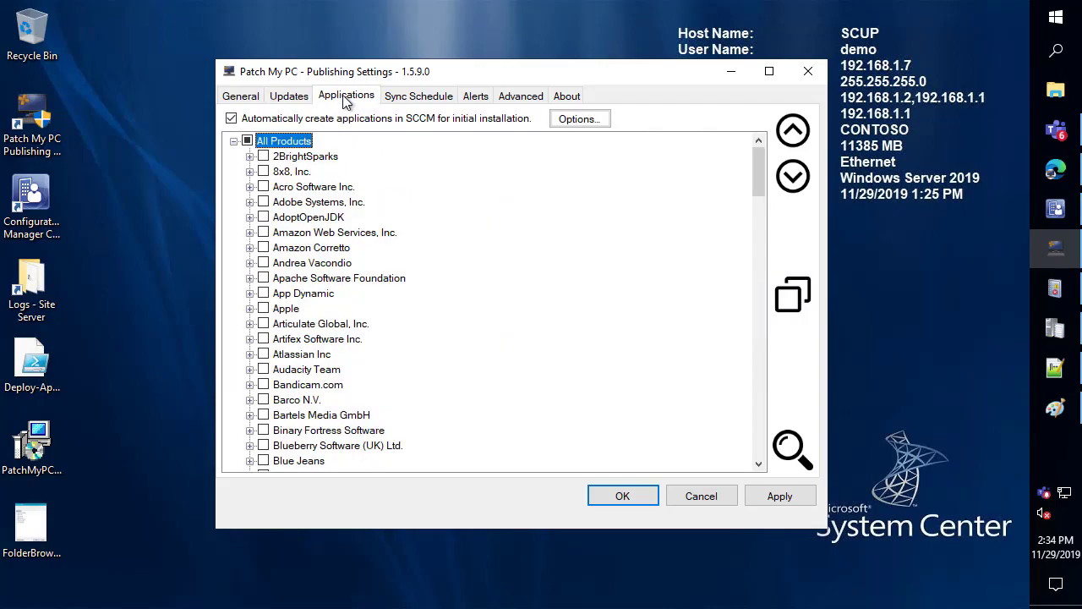
left_click(579, 120)
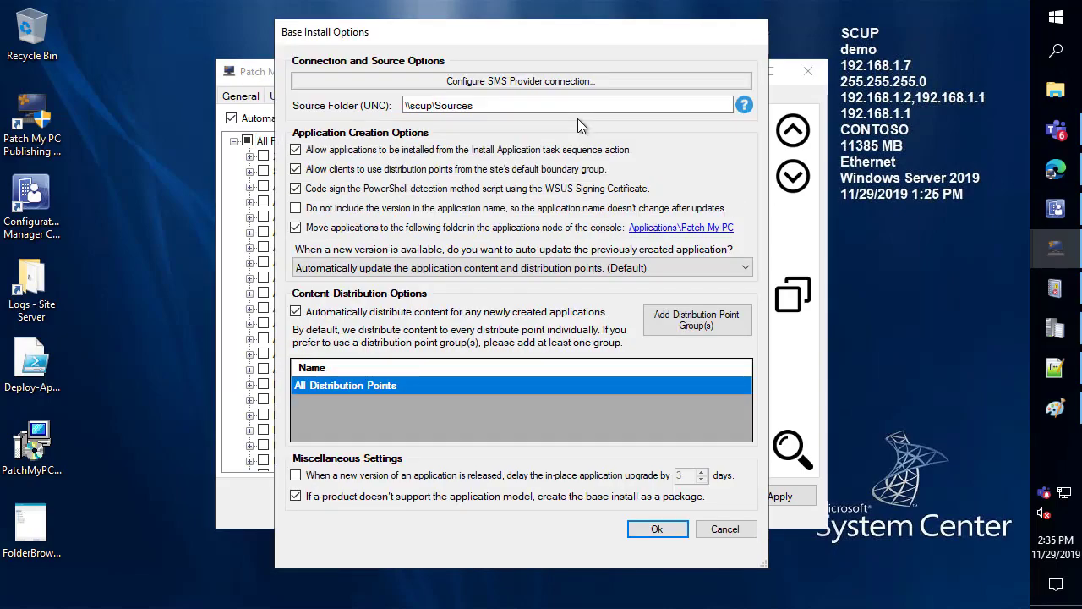
left_click(582, 76)
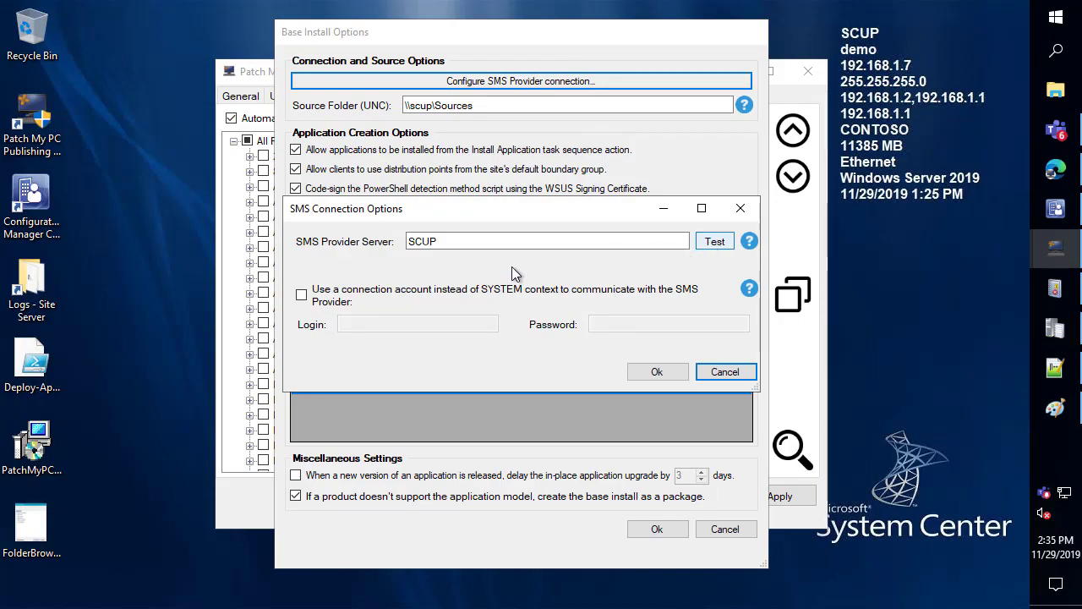
left_click(715, 243)
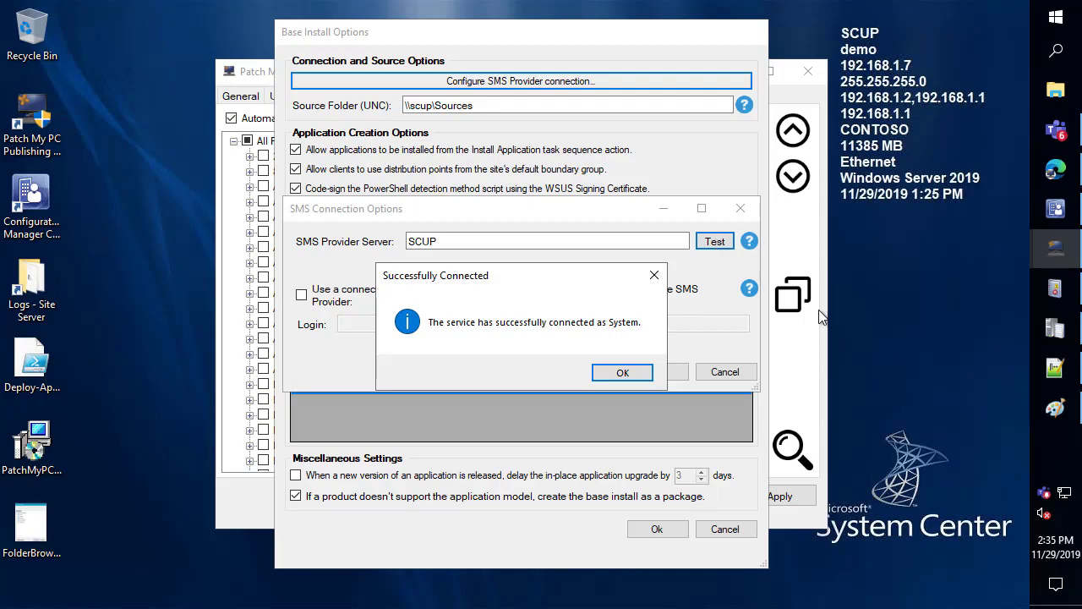
left_click(626, 372)
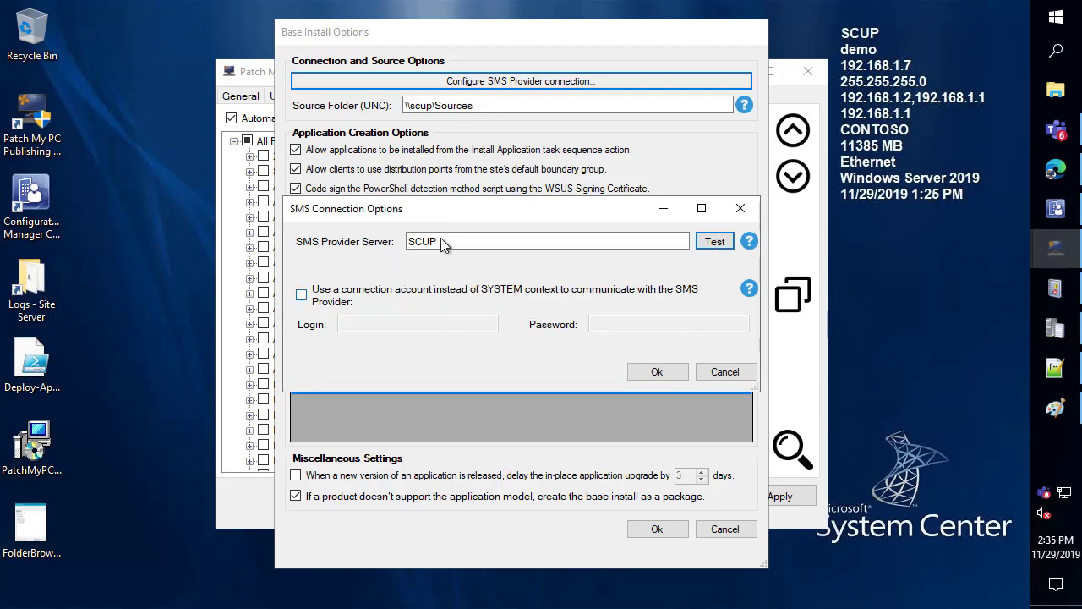
left_click_drag(464, 239, 376, 240)
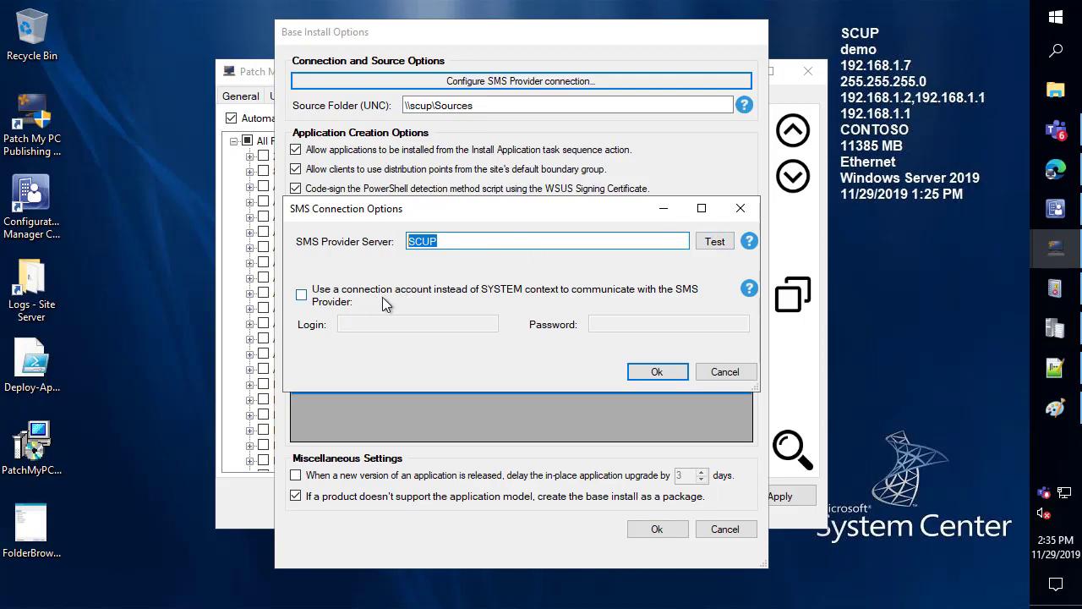
left_click(719, 377)
- Close the SMS settings, select Applications\Patch My PC in the Console Folder Browser, and move the dialog aside
left_click(718, 377)
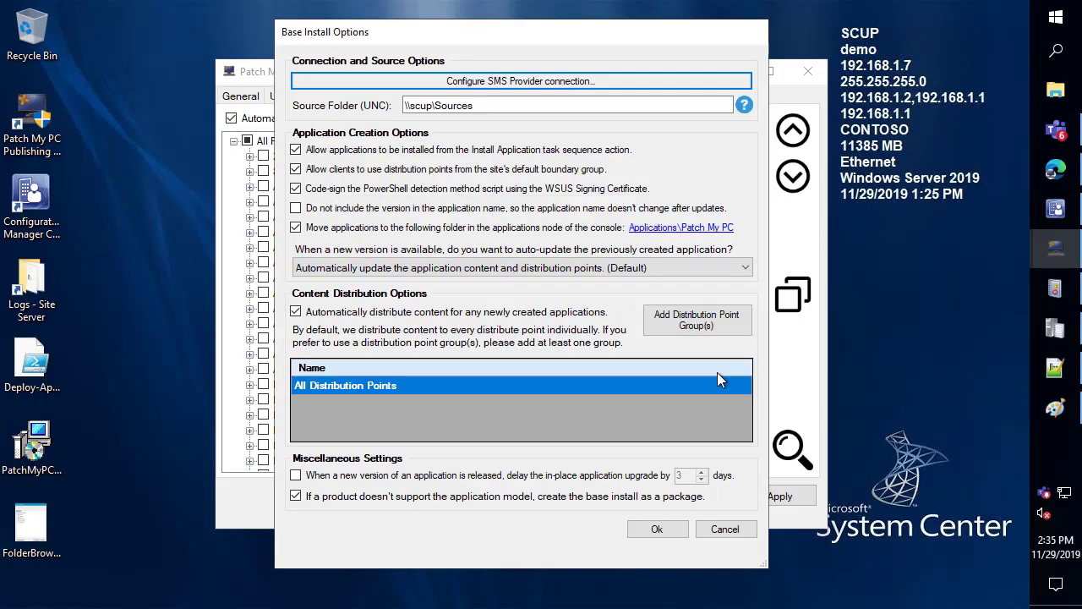
left_click(676, 228)
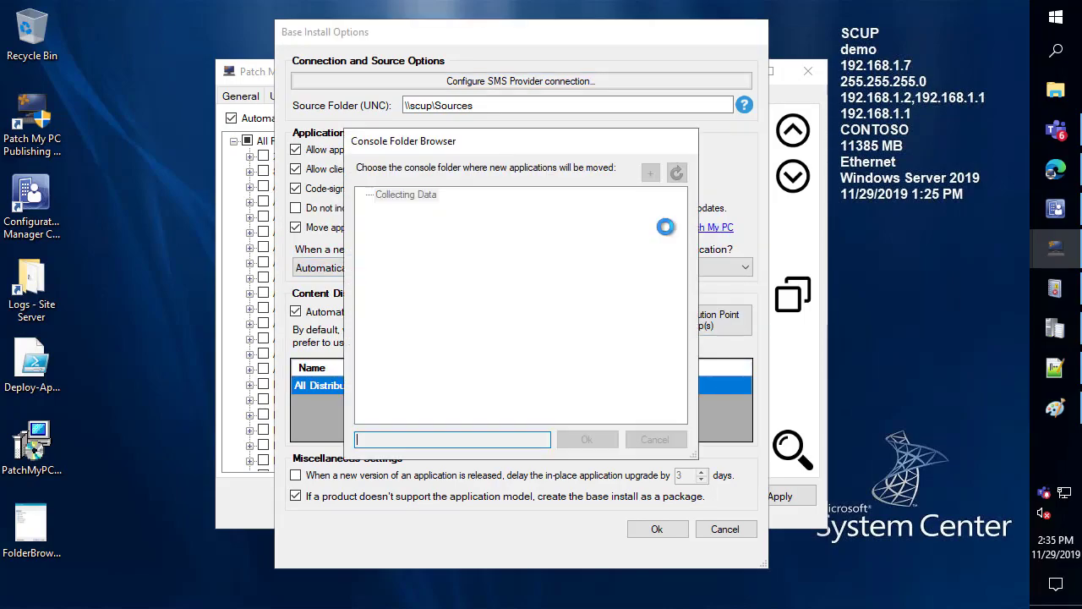
left_click(382, 208)
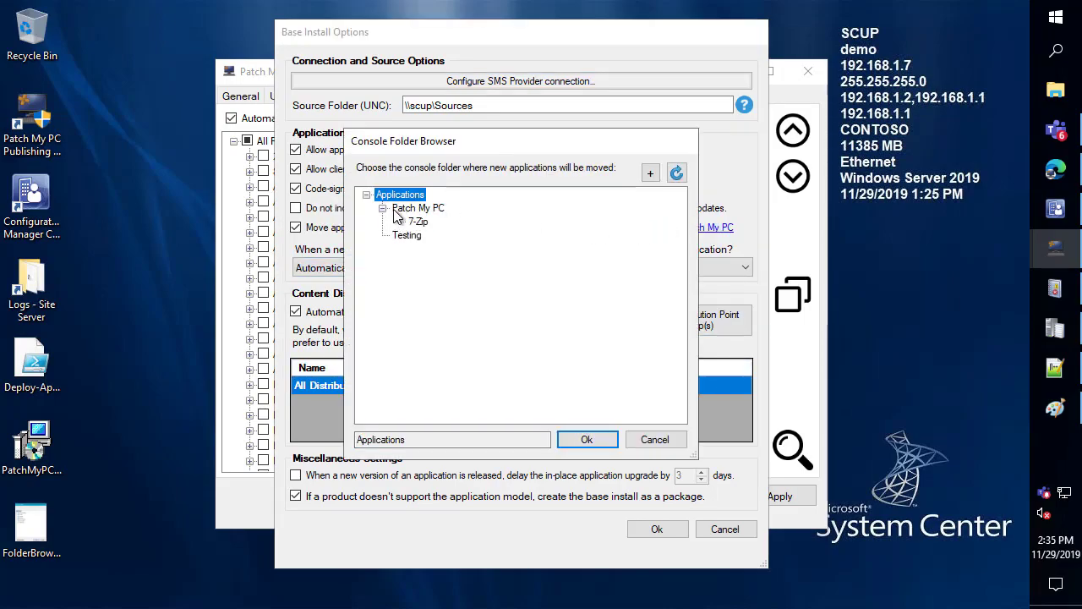
left_click(414, 208)
left_click_drag(502, 155, 731, 174)
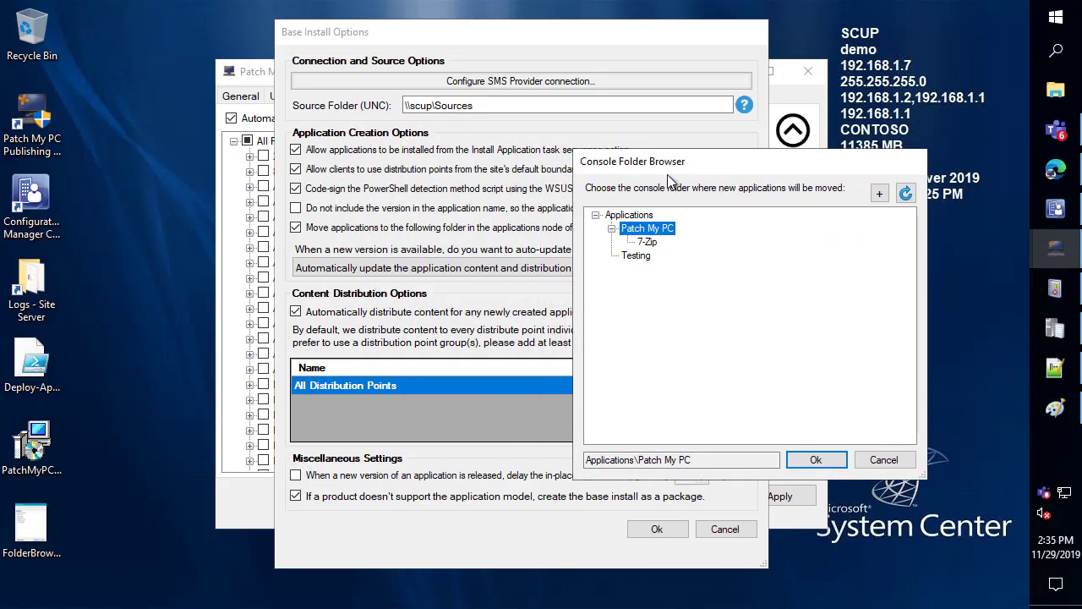
left_click(1055, 207)
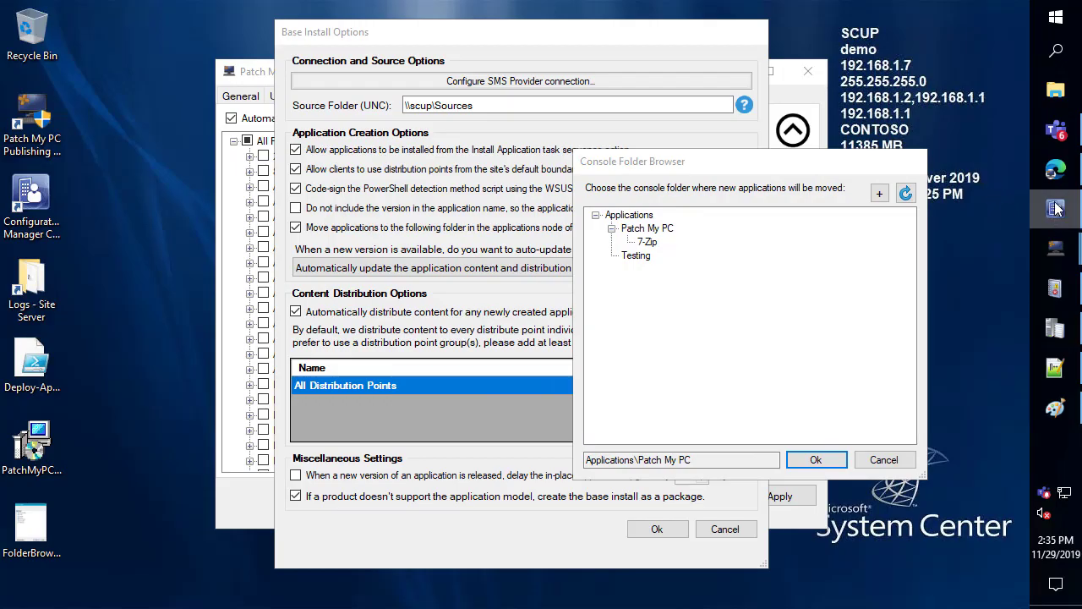
- Browse to Software Library > Applications > Patch My PC in Configuration Manager, then minimize the console
left_click(1055, 207)
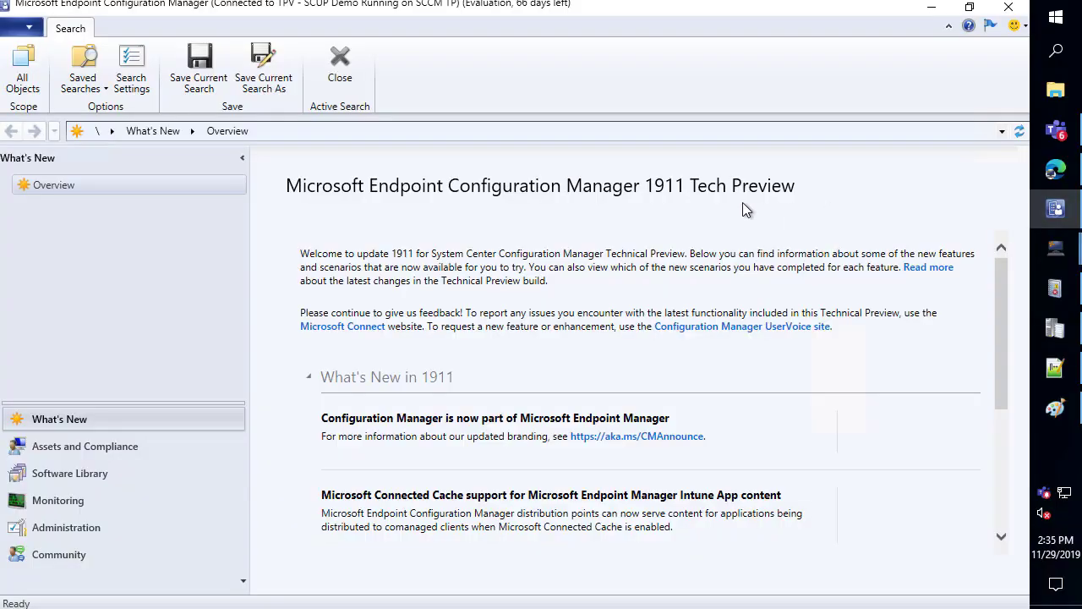
left_click(87, 445)
left_click(87, 475)
left_click(77, 205)
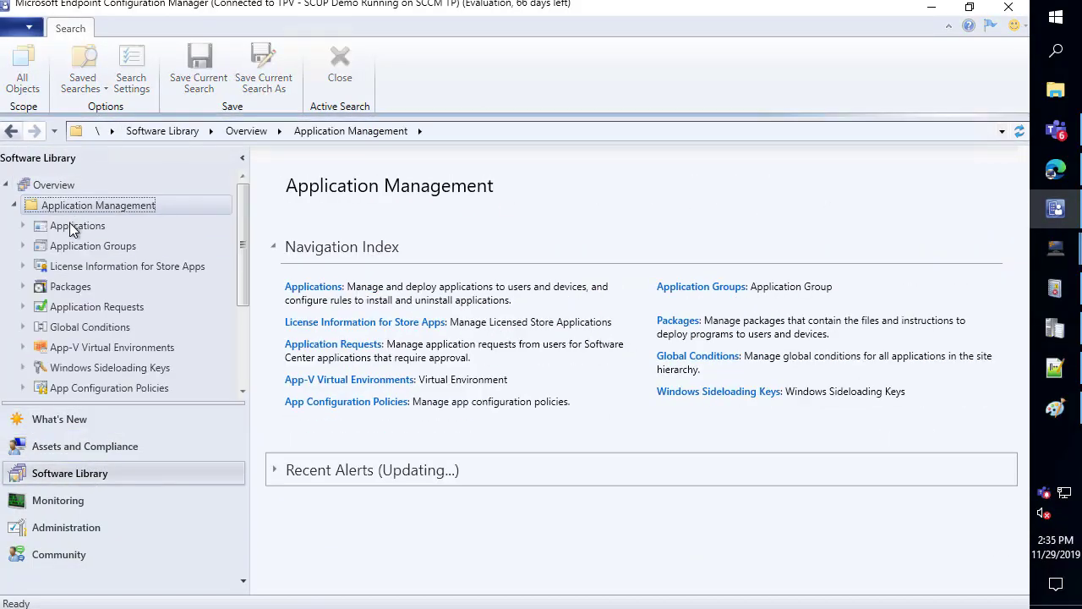
left_click(77, 225)
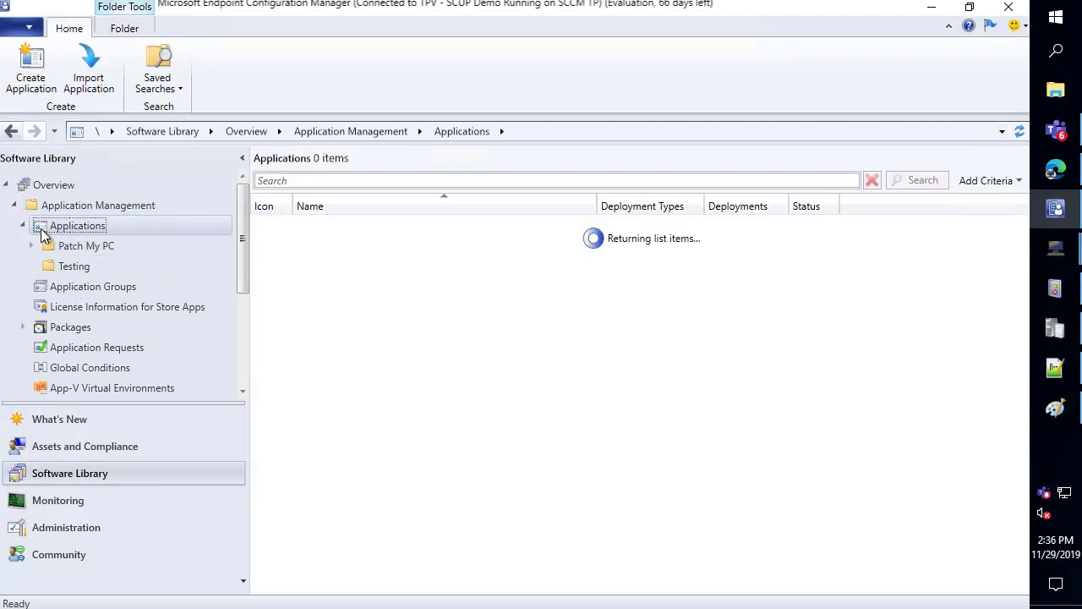
left_click(84, 245)
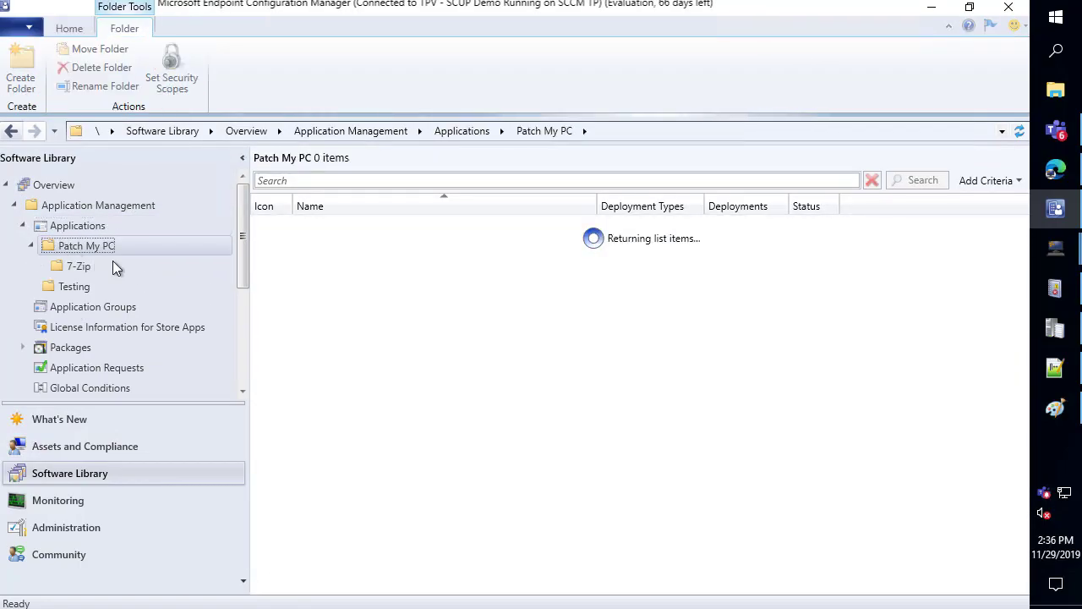
left_click(931, 7)
- Close the base install options unsaved, search 'goo' and enable Google Chrome (x64) application creation
left_click(883, 460)
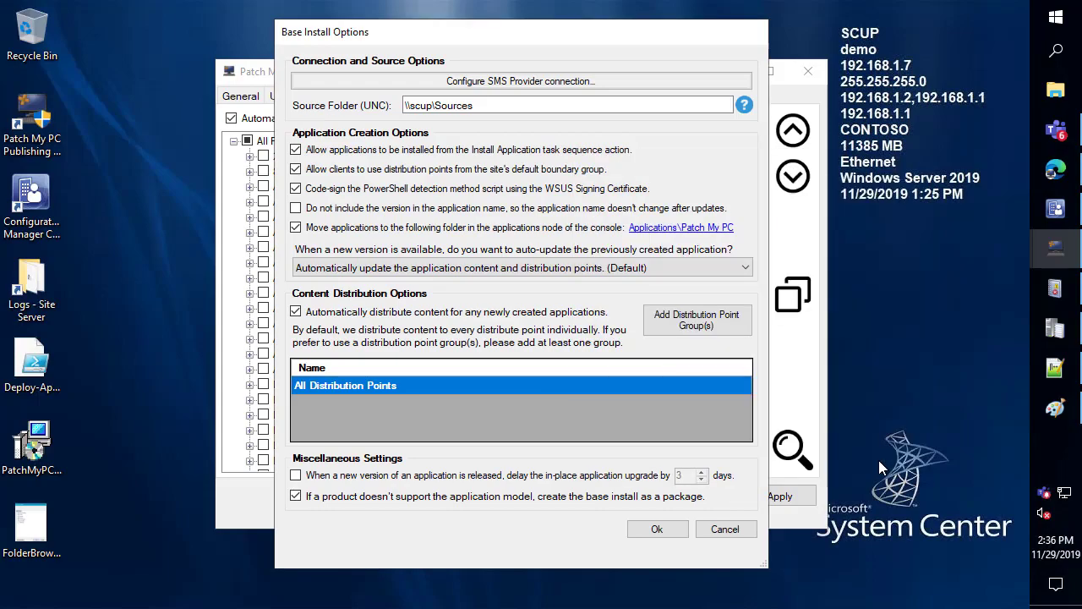
left_click(724, 528)
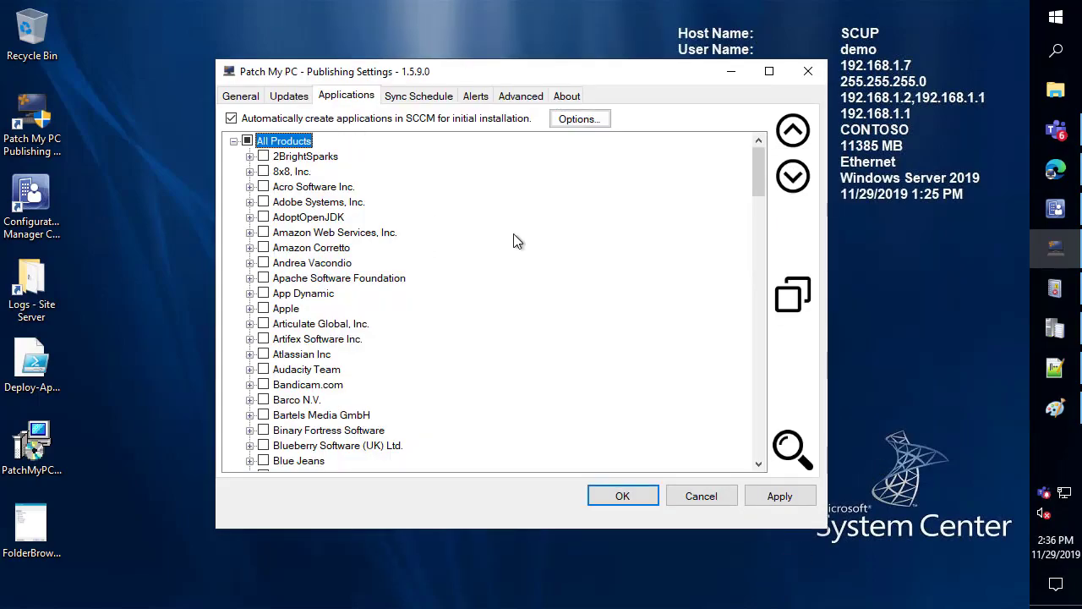
key("ctrl+f")
type("goo")
key("Return")
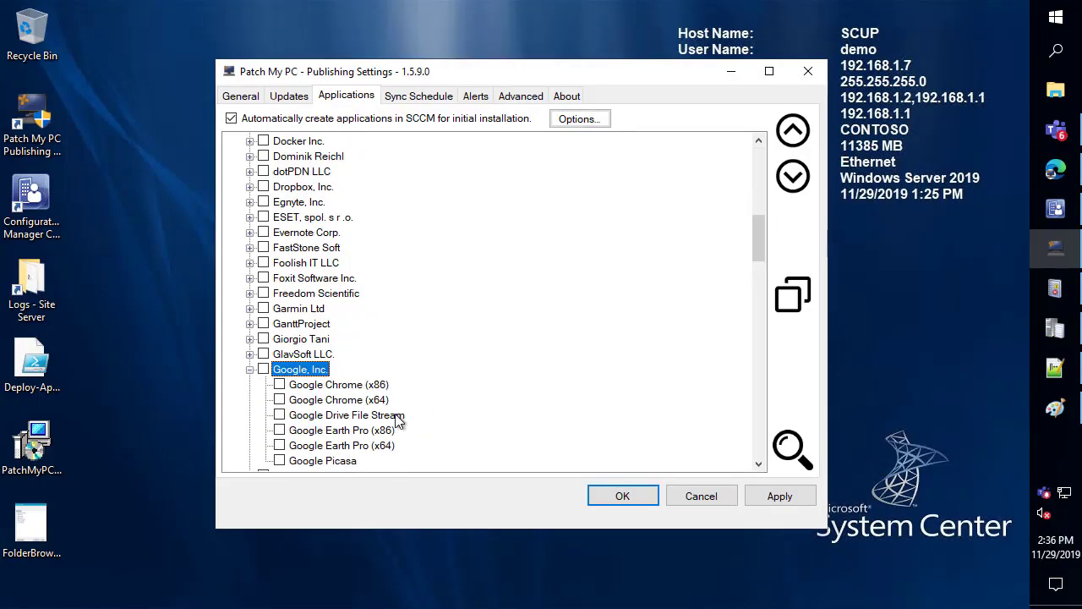
scroll(291, 393, "down", 1)
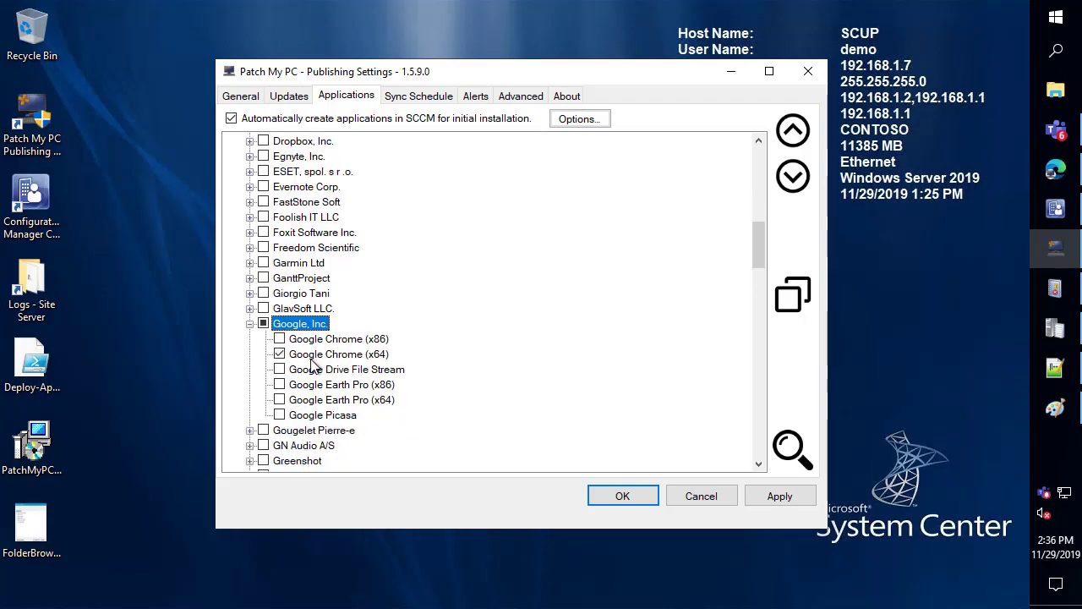
left_click(313, 353)
- Preview the custom console folder choice for Google Chrome (x64) without applying it
scroll(319, 347, "down", 2)
right_click(334, 265)
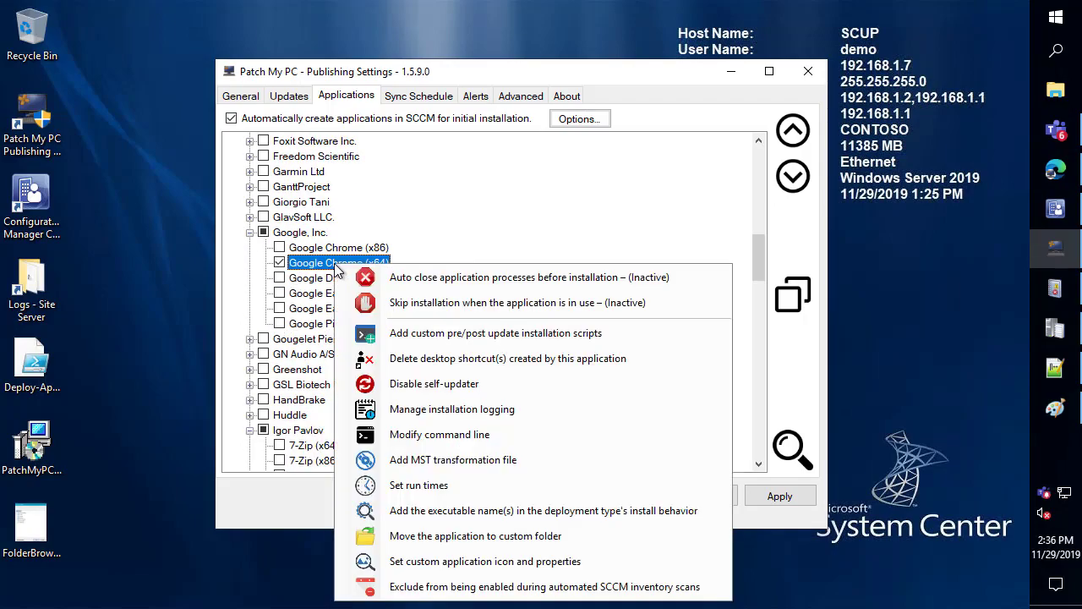
left_click(439, 539)
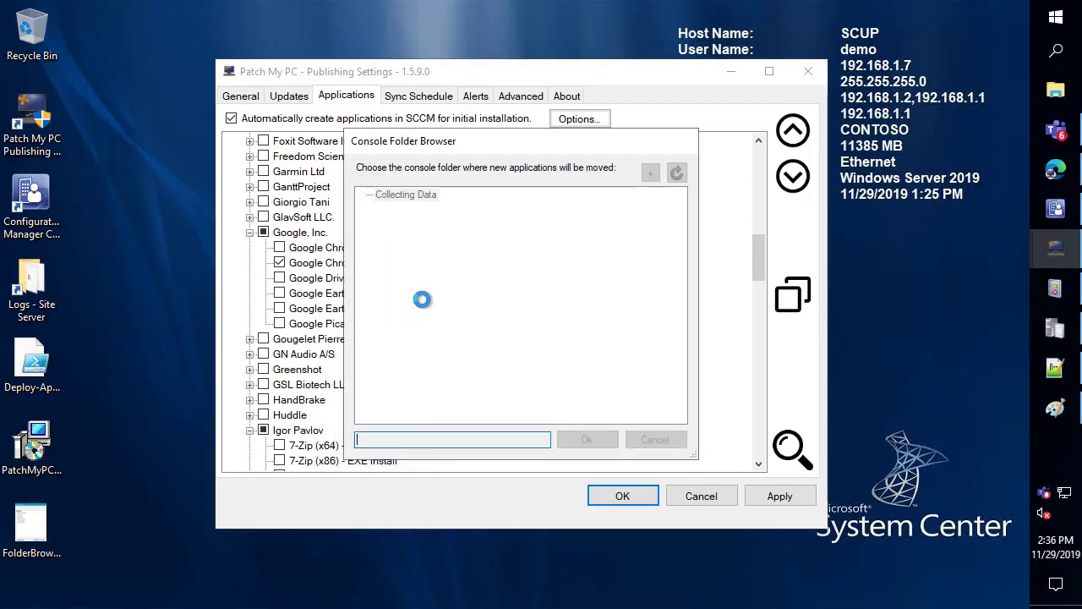
left_click(383, 208)
left_click(417, 209)
left_click(418, 221)
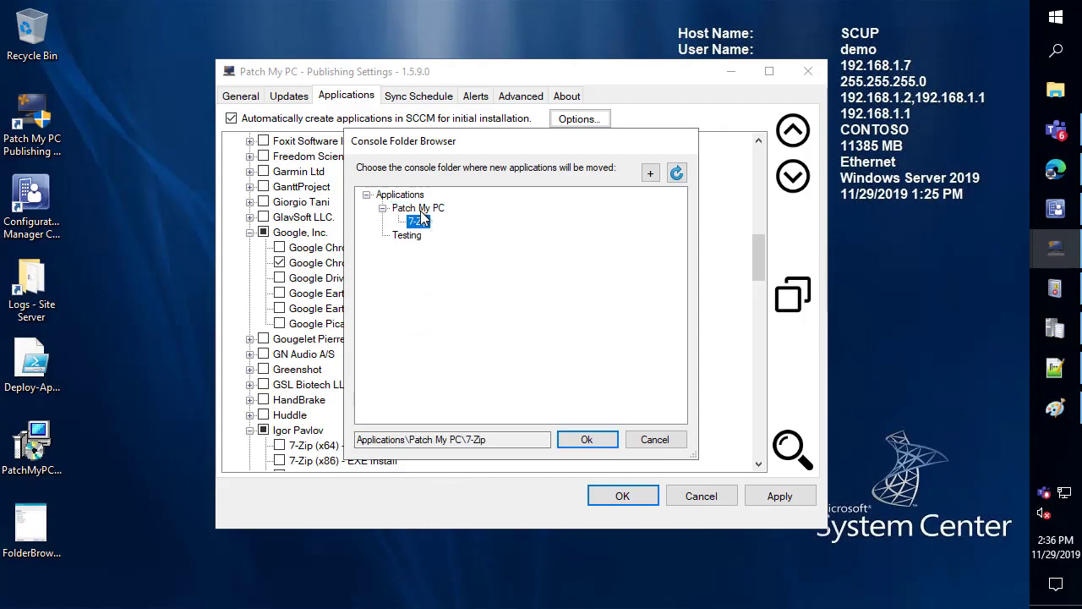
left_click(654, 440)
right_click(348, 264)
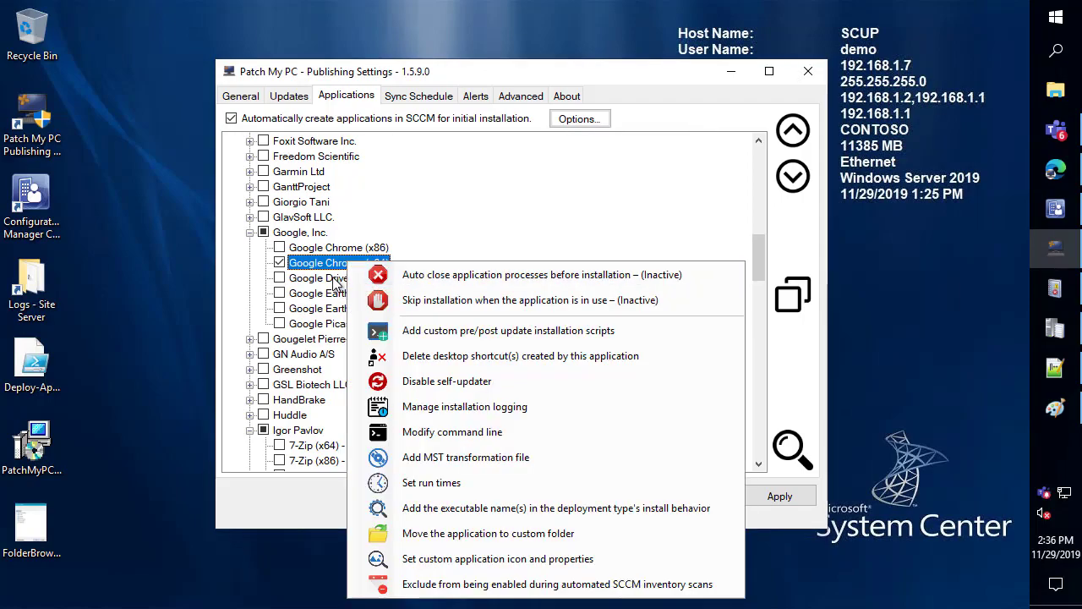
left_click(335, 269)
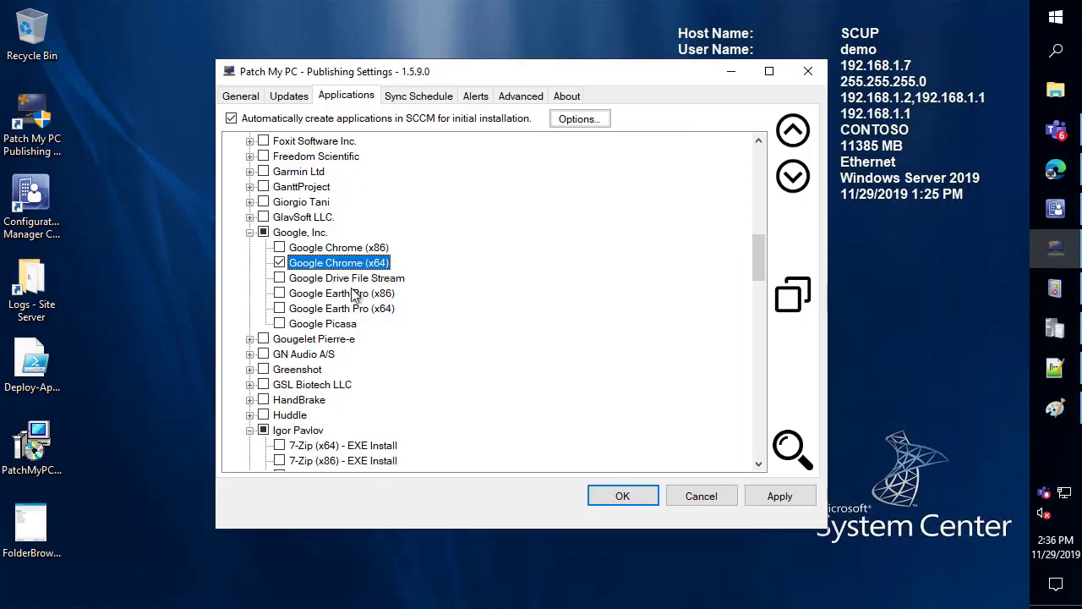
- Move 7-Zip (x64) MSI Install to the Applications\Patch My PC\7-Zip console folder
scroll(355, 295, "down", 3)
left_click(279, 338)
right_click(302, 340)
left_click(402, 543)
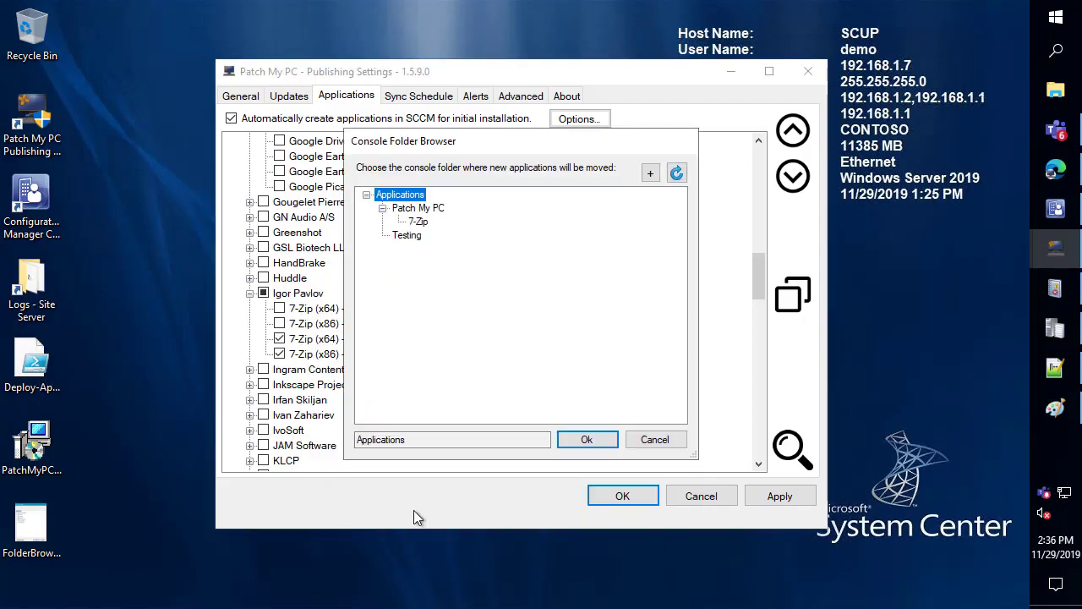
left_click(419, 222)
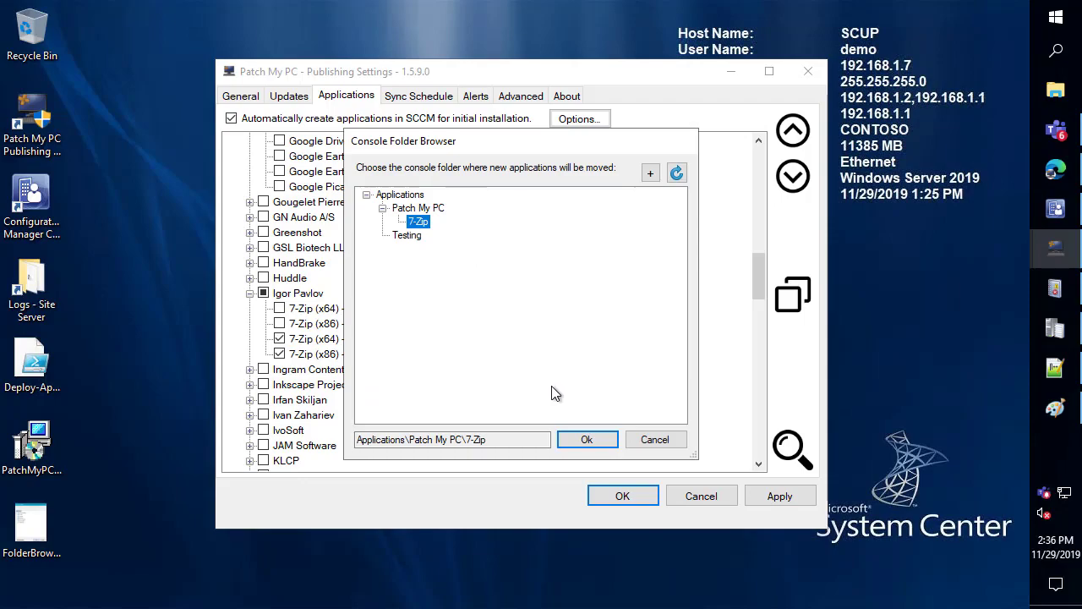
left_click(591, 441)
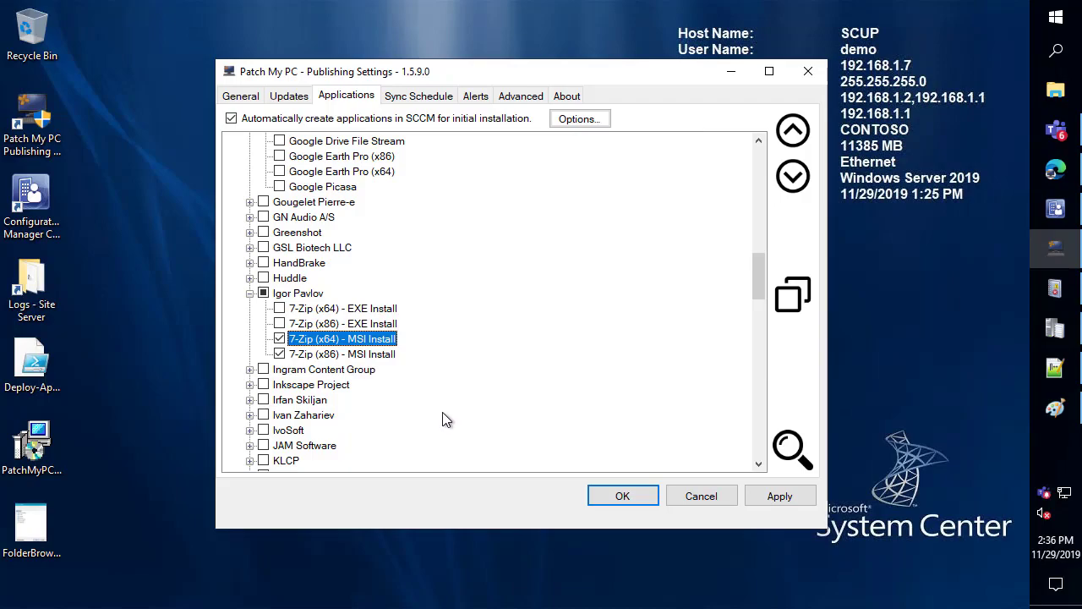
right_click(322, 355)
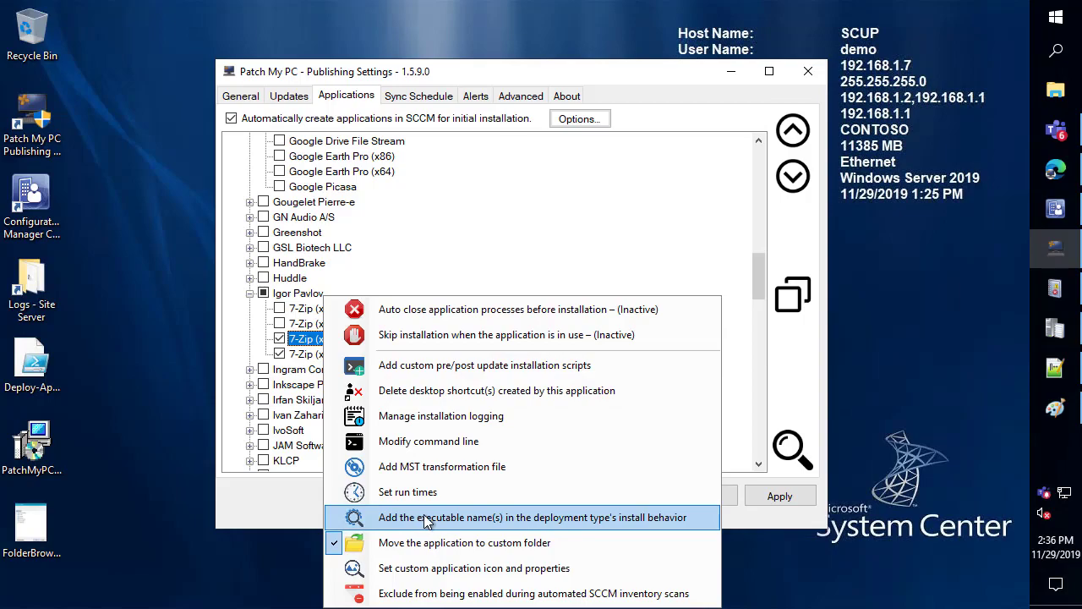
left_click(433, 571)
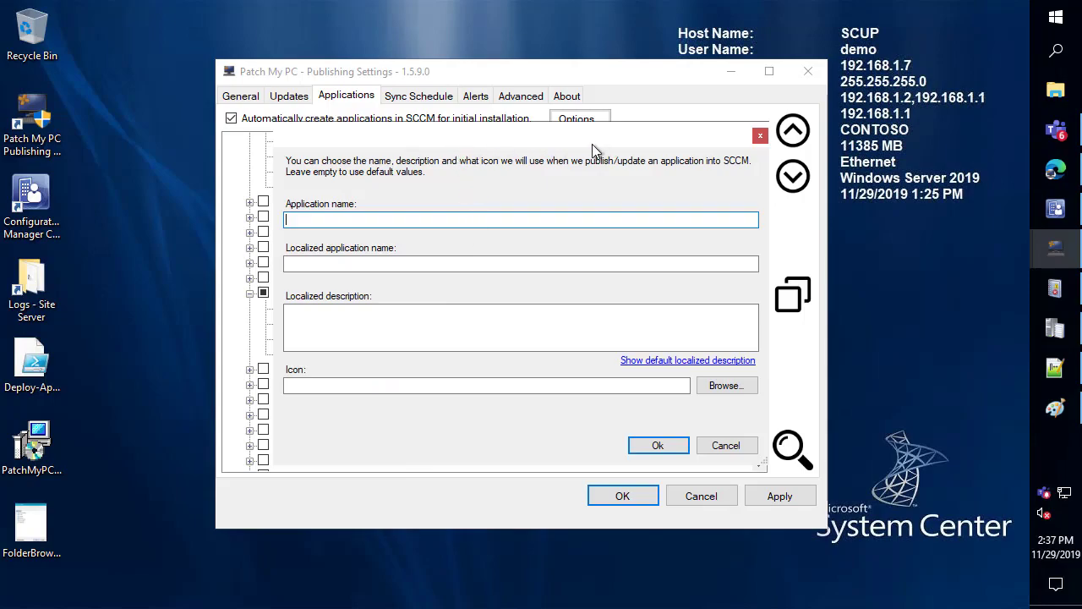
left_click_drag(586, 141, 752, 169)
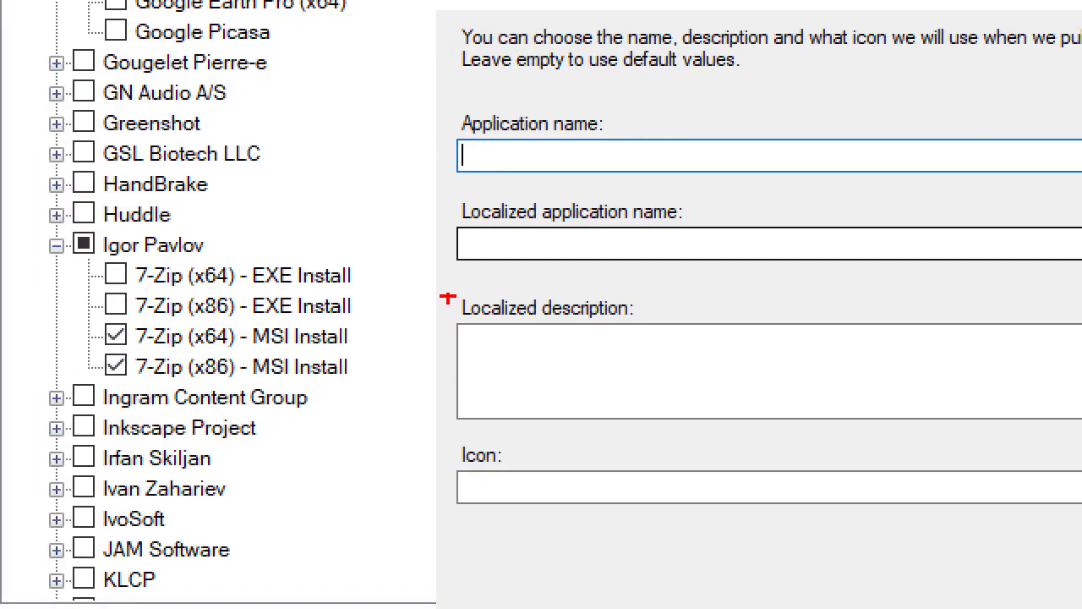
mouse_move(448, 108)
left_mouse_down()
mouse_move(703, 198)
mouse_move(768, 179)
left_mouse_up()
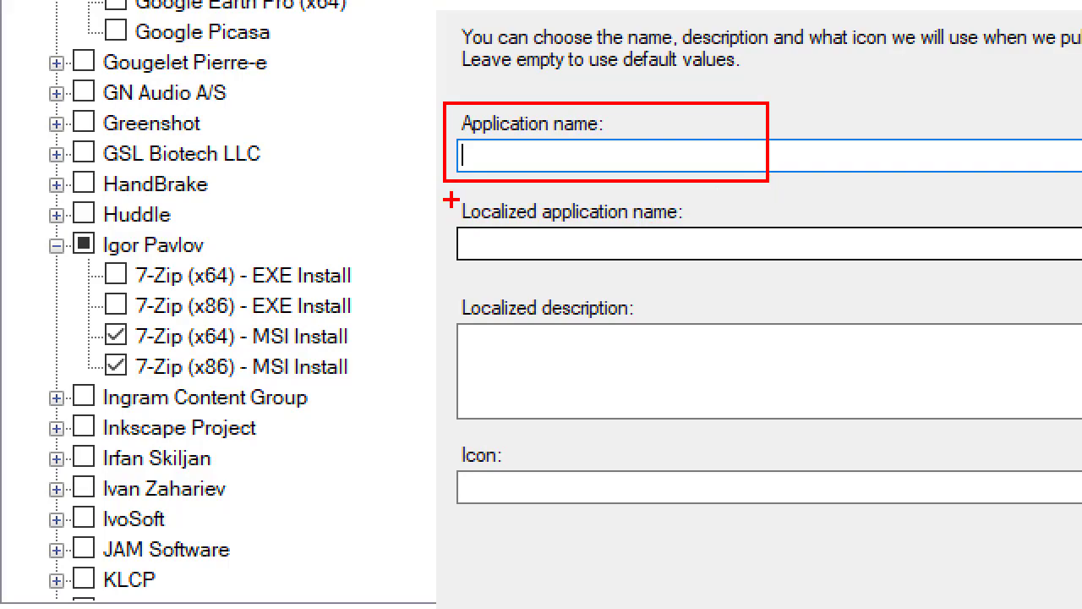
mouse_move(441, 193)
left_mouse_down()
mouse_move(648, 259)
mouse_move(736, 261)
mouse_move(771, 284)
mouse_move(773, 274)
left_mouse_up()
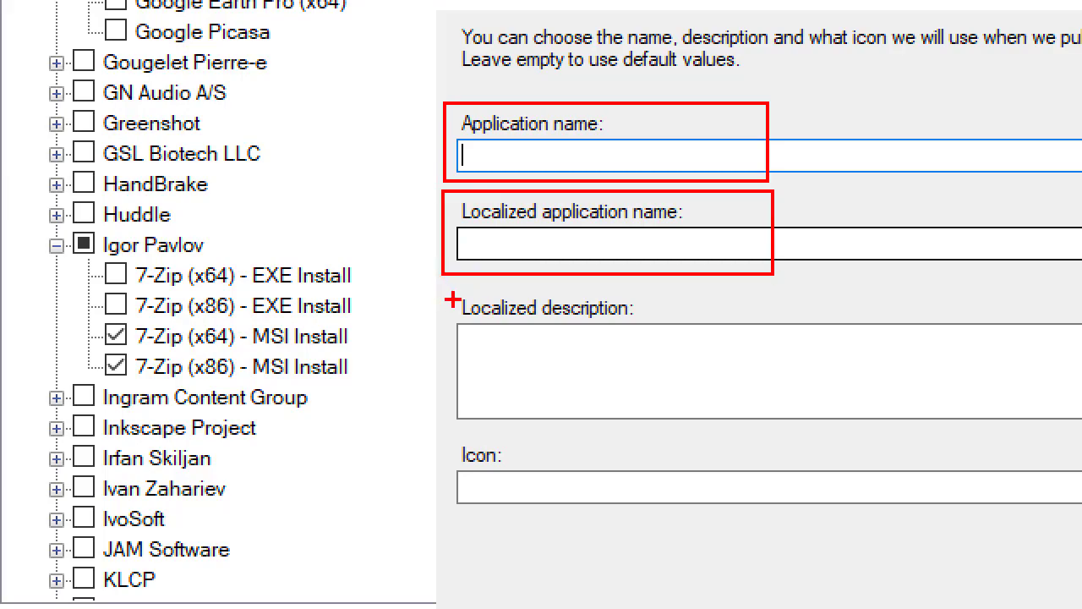
left_click_drag(444, 288, 775, 431)
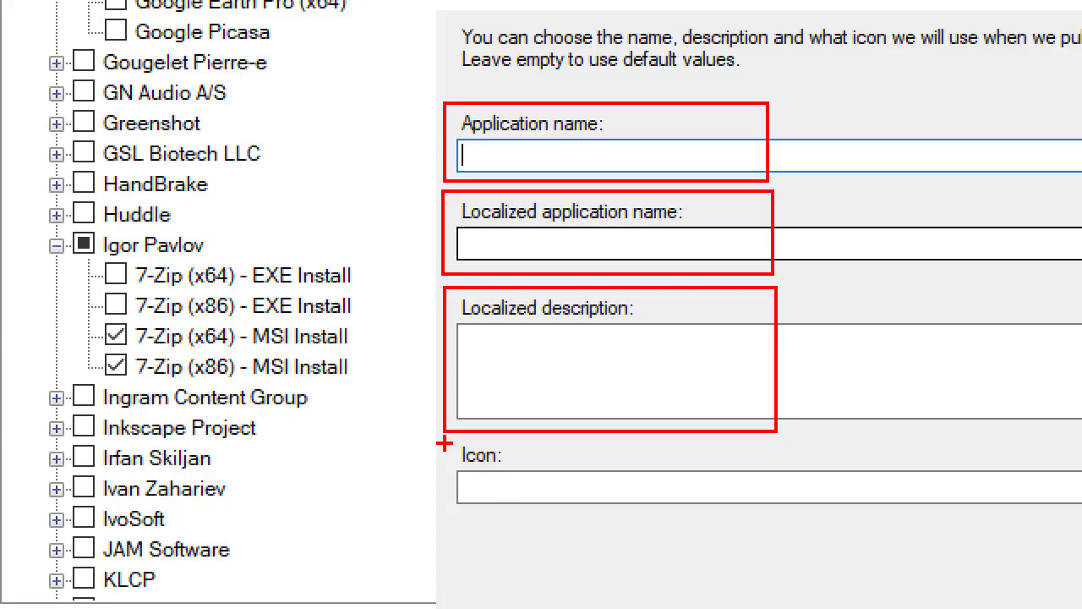
left_click_drag(442, 443, 778, 522)
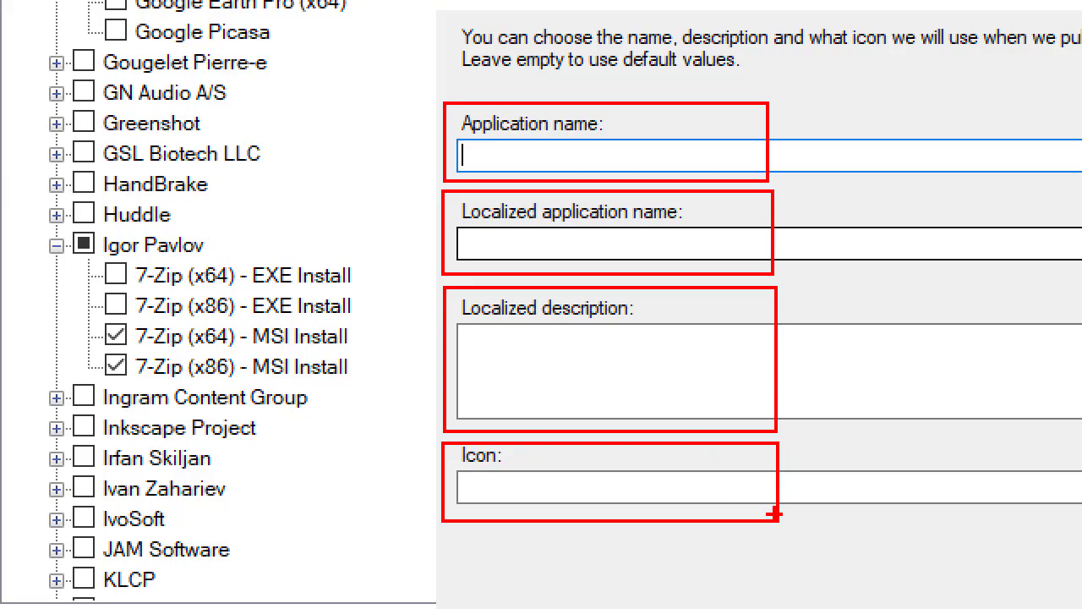
key("Escape")
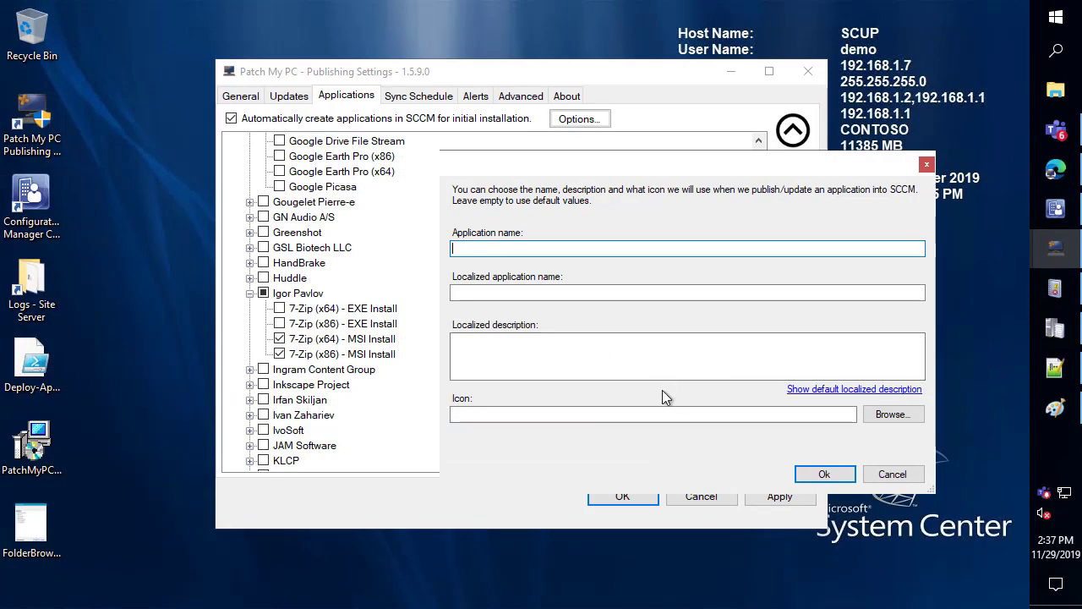
- Close the properties dialog, open Sync Schedule, and review the SMS Provider connection without changes
left_click(892, 474)
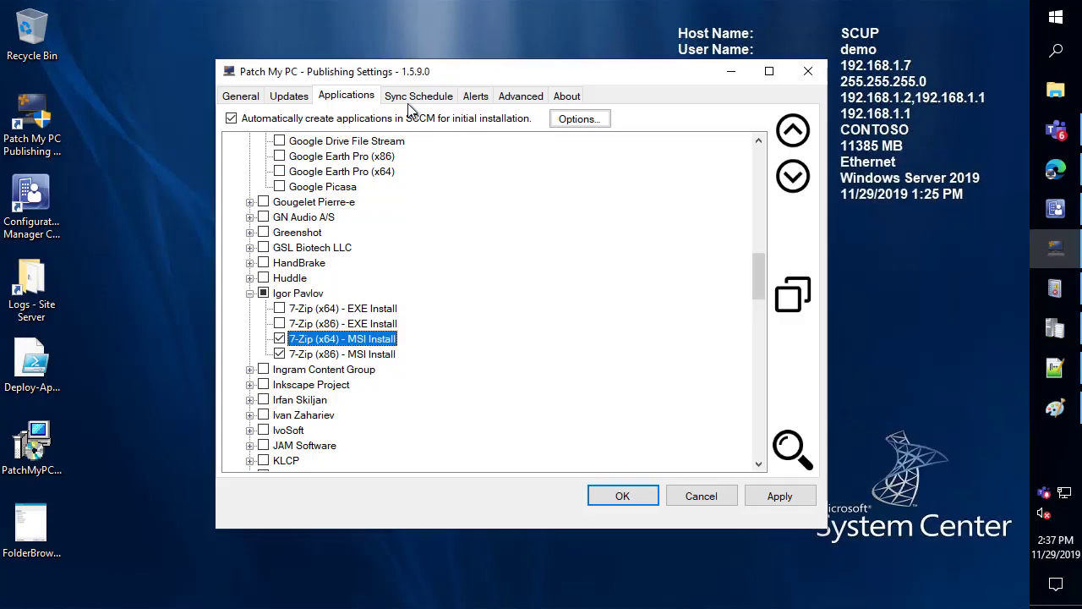
left_click(419, 96)
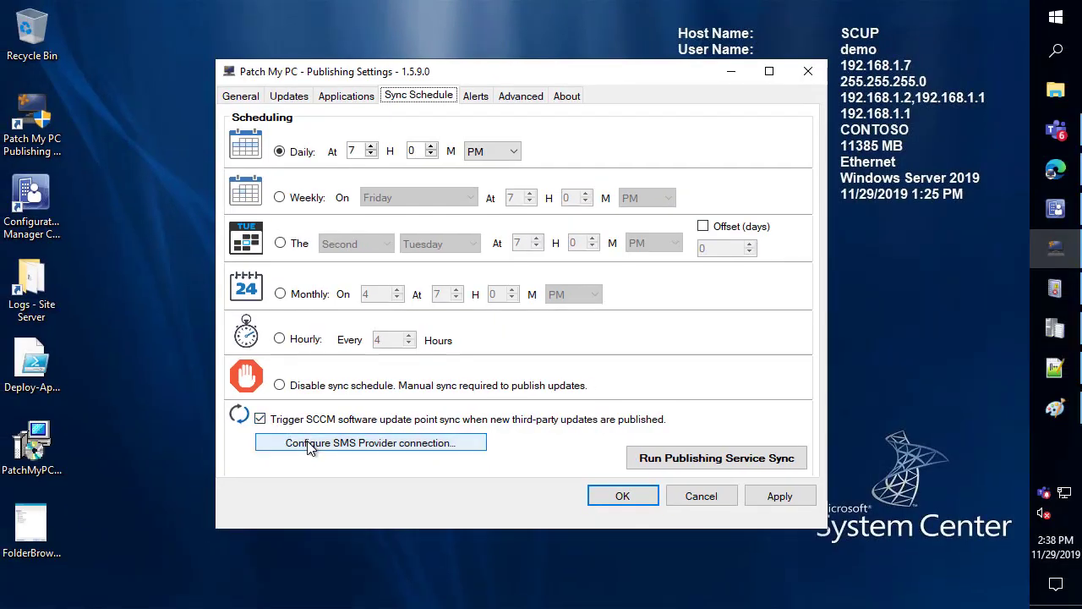
left_click(309, 446)
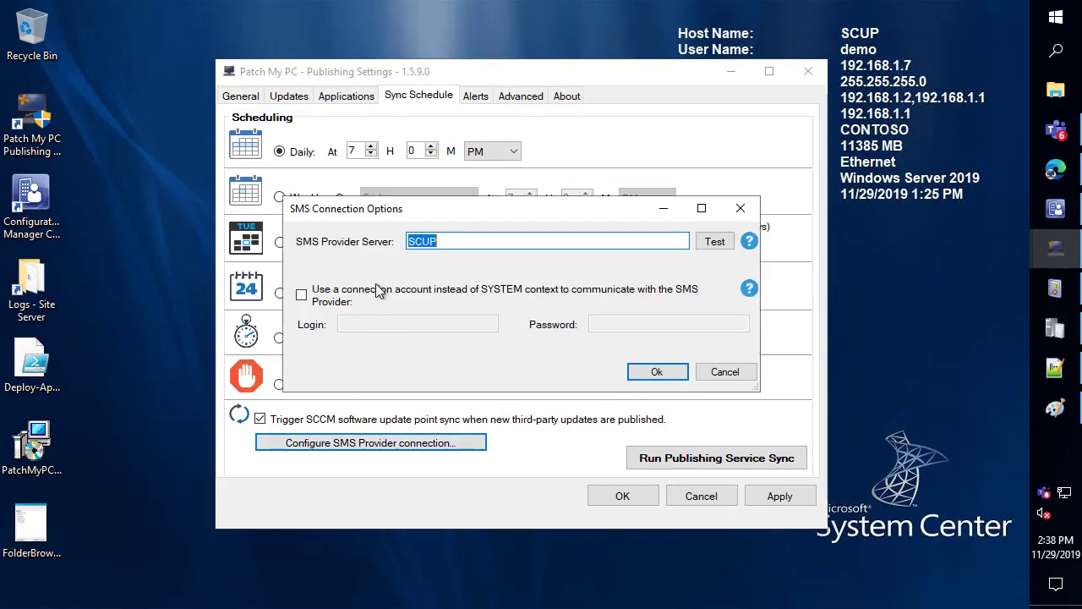
left_click_drag(377, 213, 357, 180)
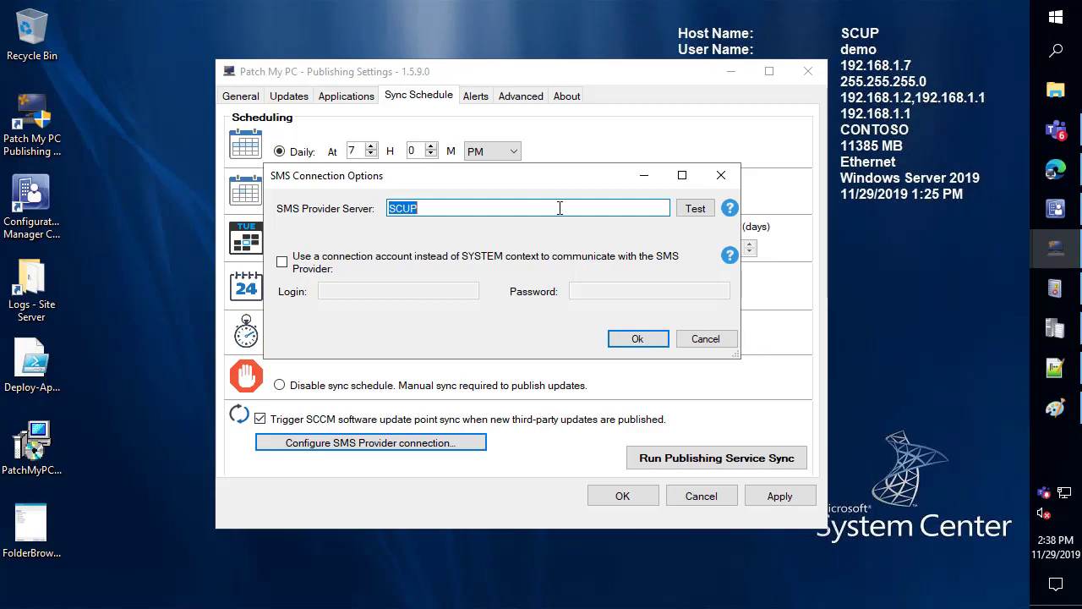
left_click(707, 339)
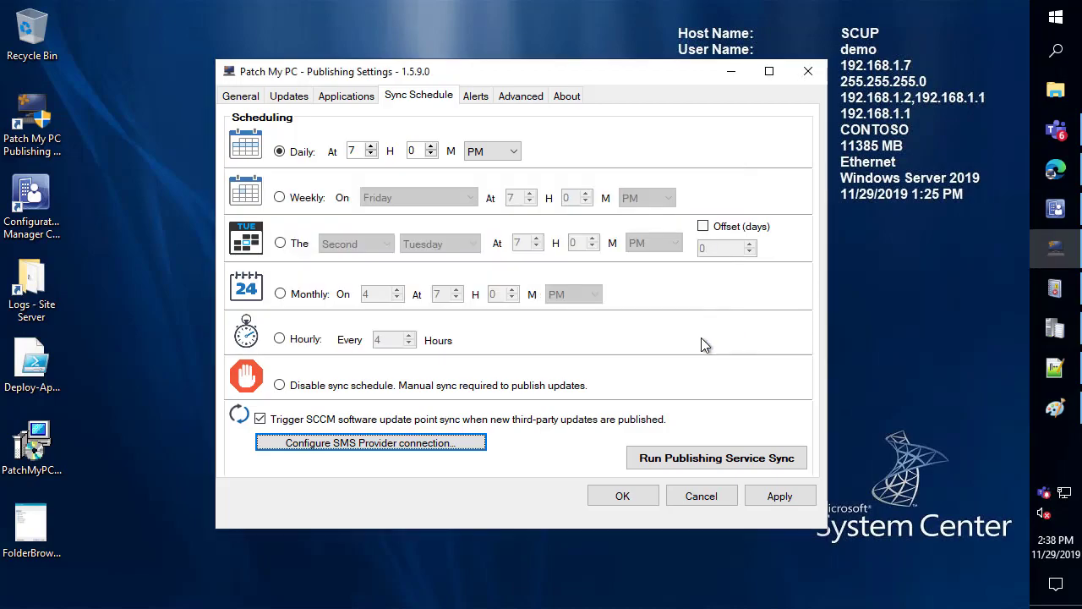
- Save the settings and start a Publishing Service sync
left_click(478, 96)
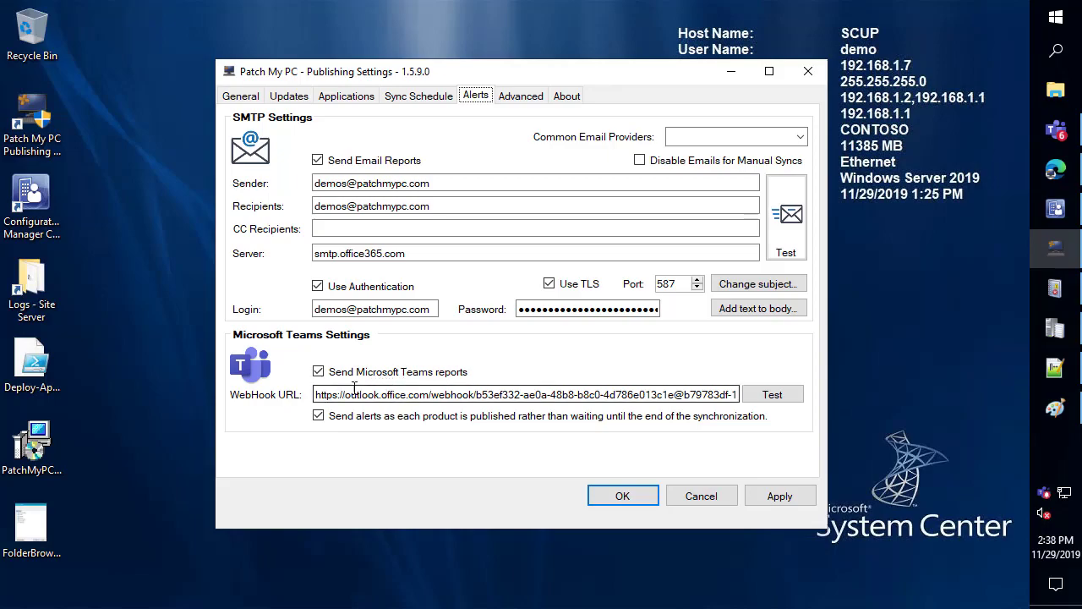
left_click(410, 96)
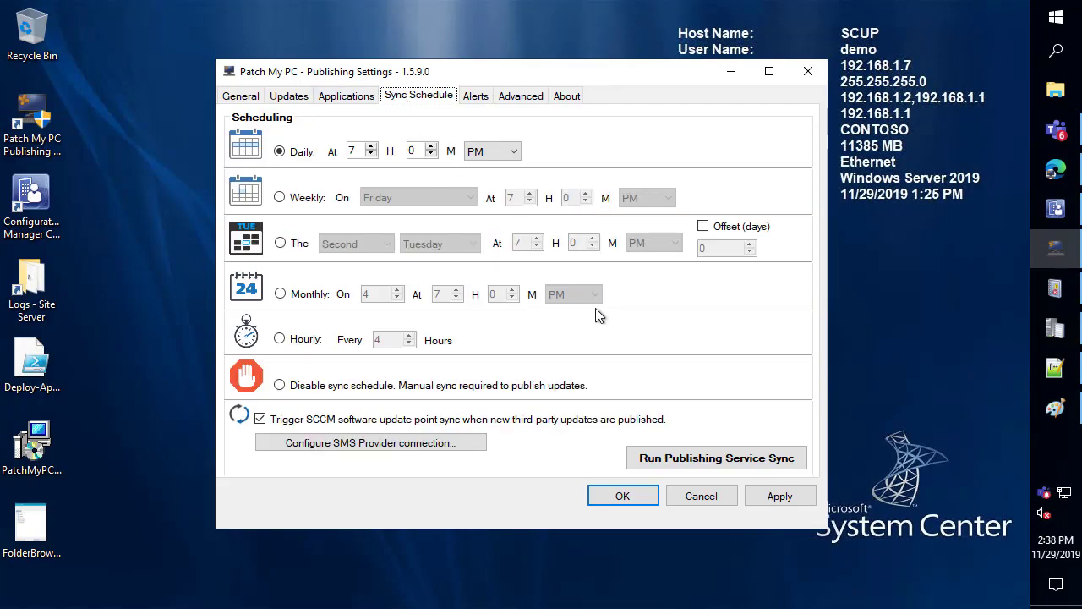
left_click(740, 459)
key("Return")
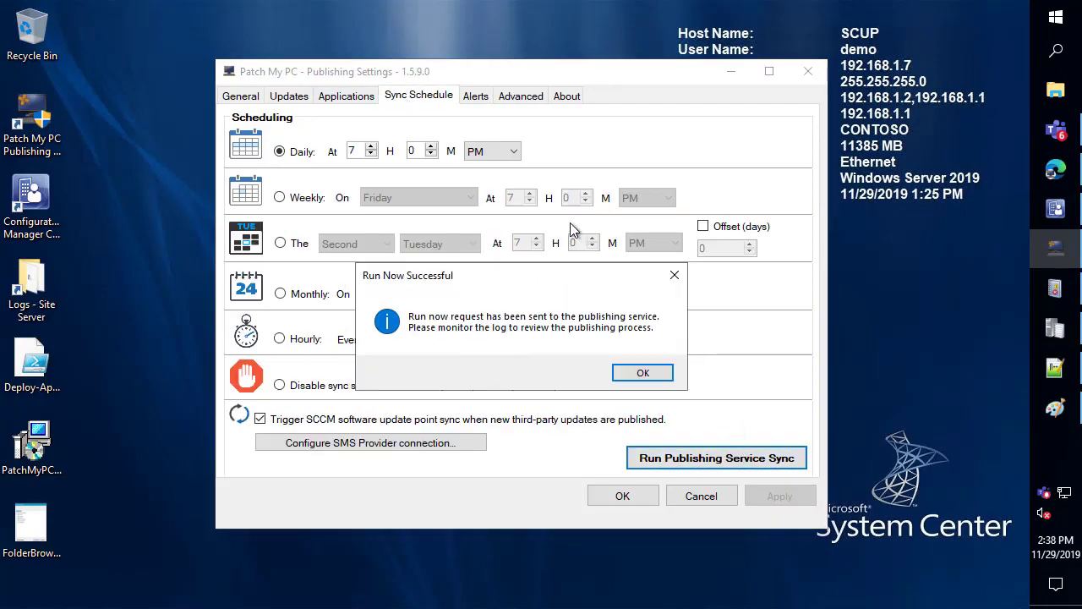
key("Return")
- Open the Teams Publishing Alerts message about the Google Chrome 77.0.3865.75 (x64) application
left_click(473, 99)
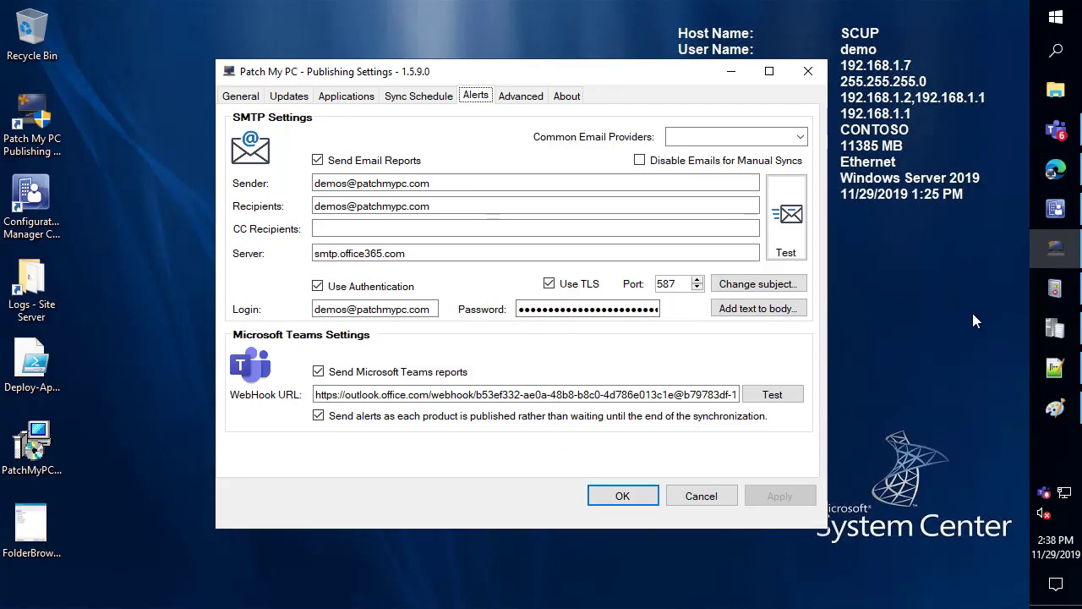
mouse_move(1060, 330)
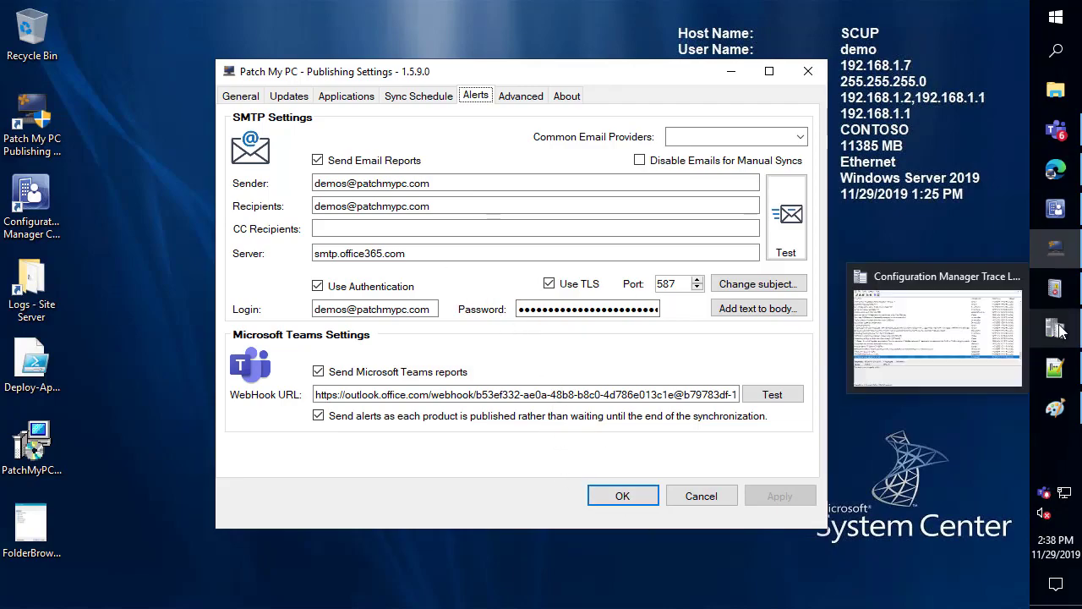
left_click(915, 223)
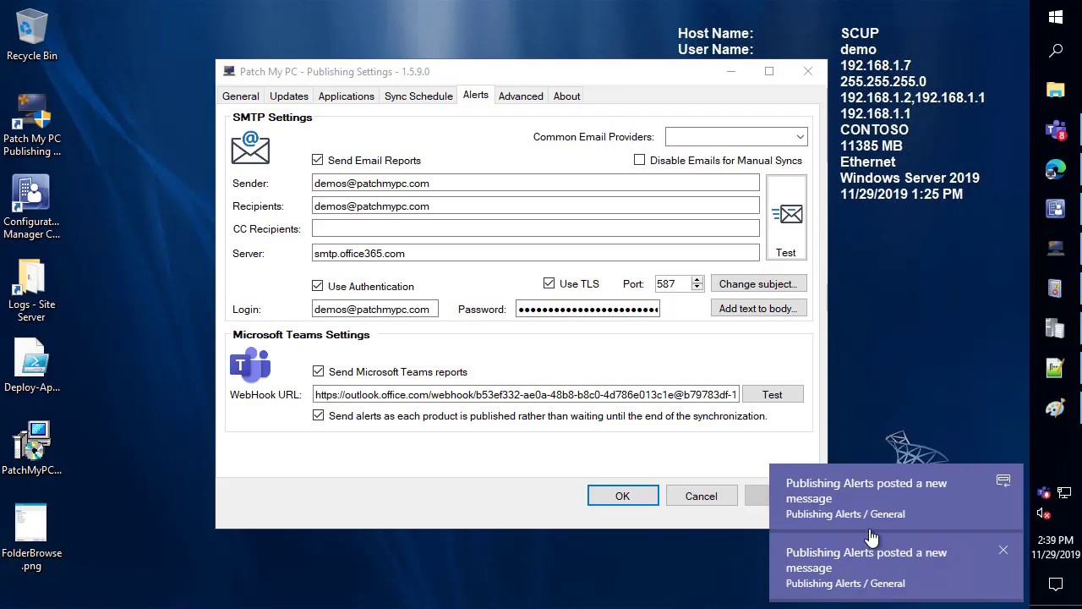
left_click(871, 511)
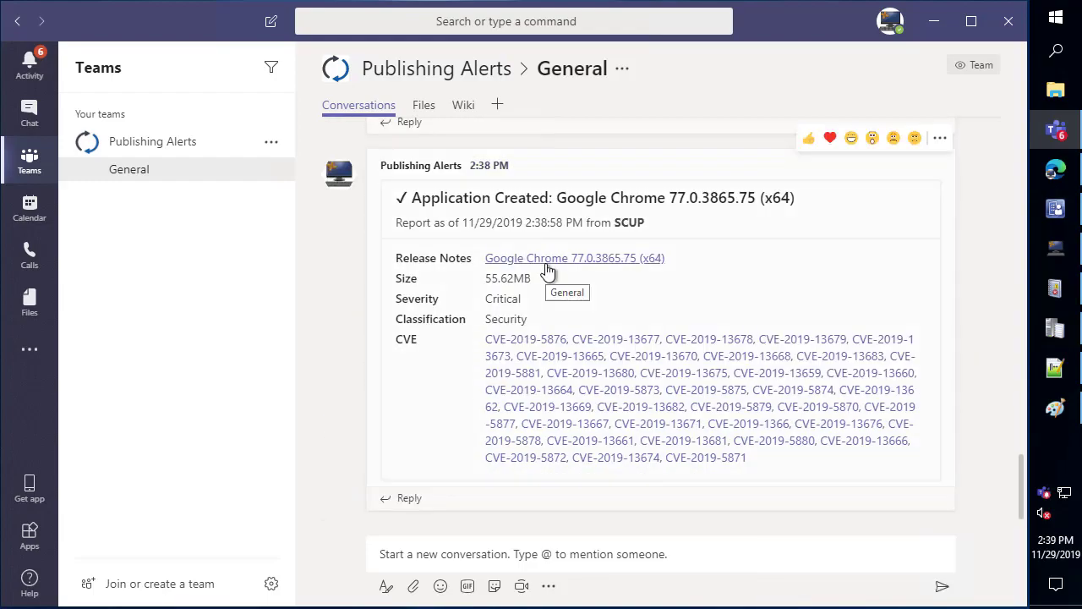
left_click(572, 259)
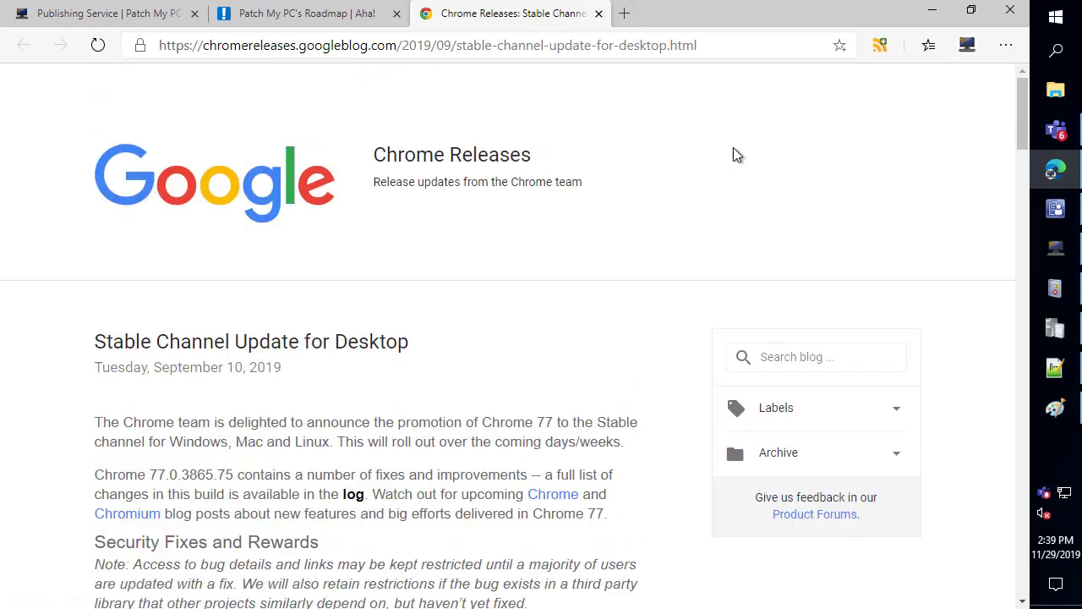
left_click(932, 12)
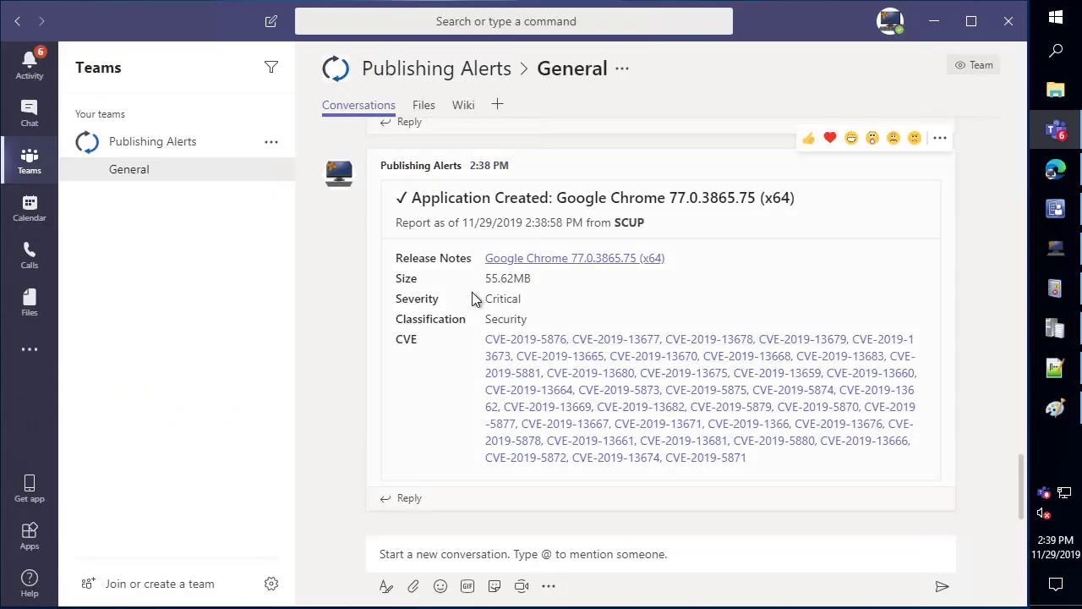
left_click(507, 342)
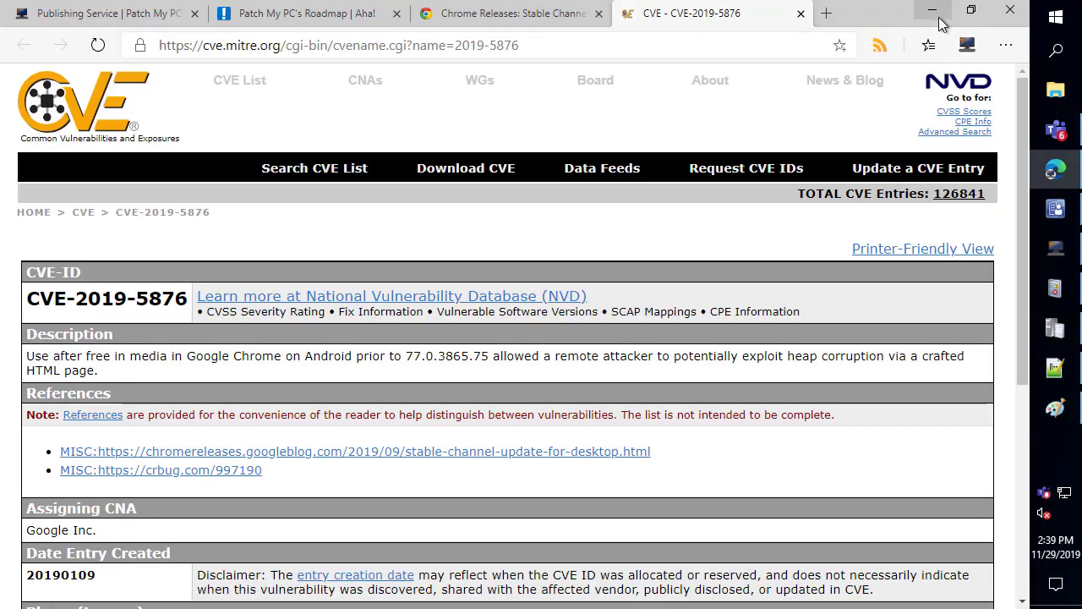
left_click(933, 12)
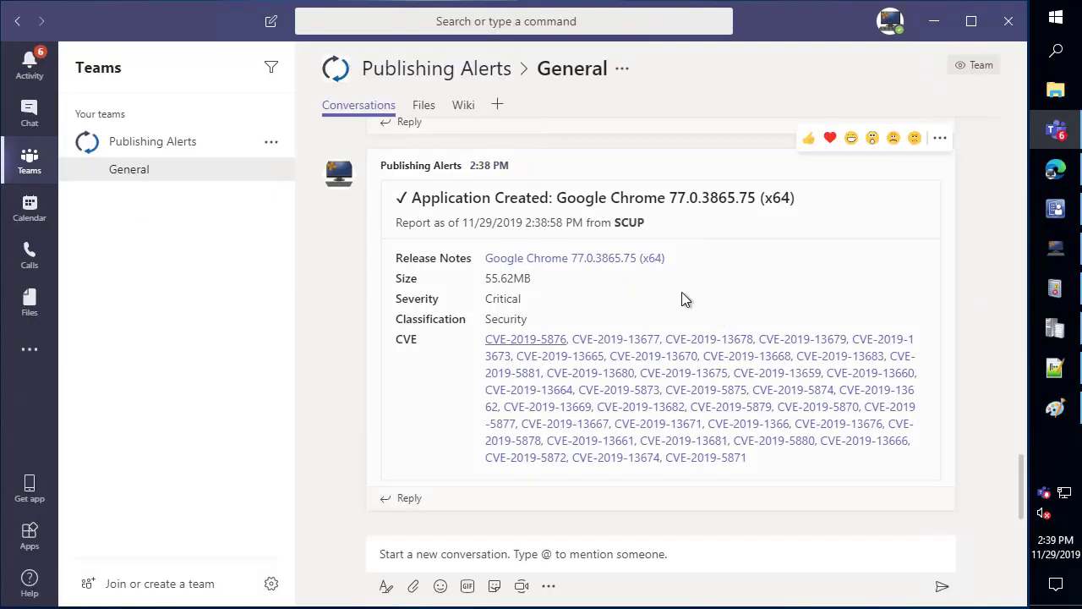
scroll(684, 299, "up", 3)
scroll(679, 333, "down", 2)
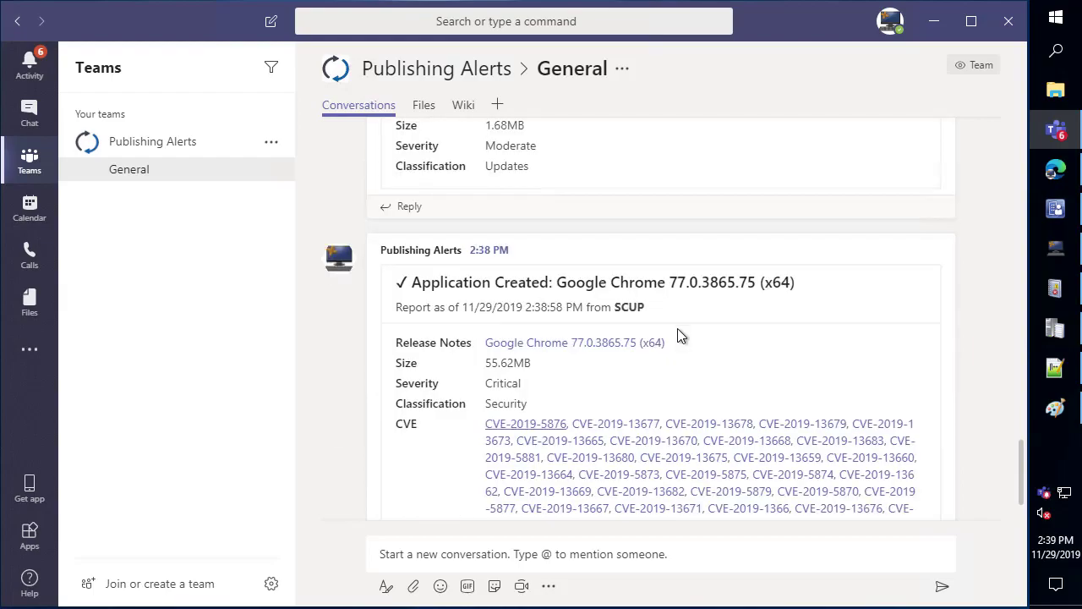
scroll(677, 329, "down", 2)
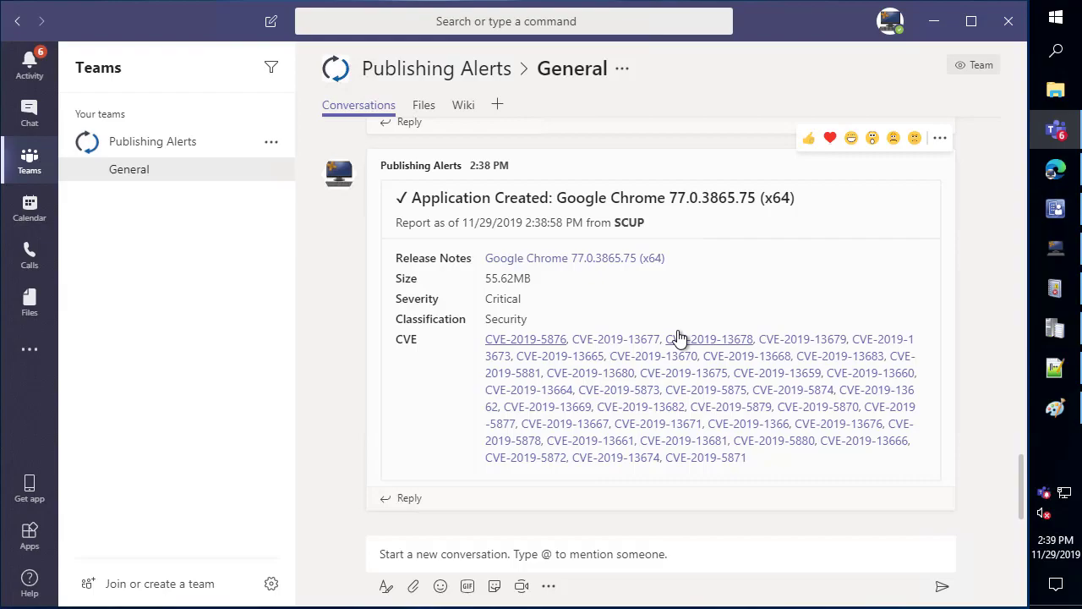
- Refresh the Patch My PC applications and view 7-Zip 19.00 in its 7-Zip subfolder
left_click(1054, 207)
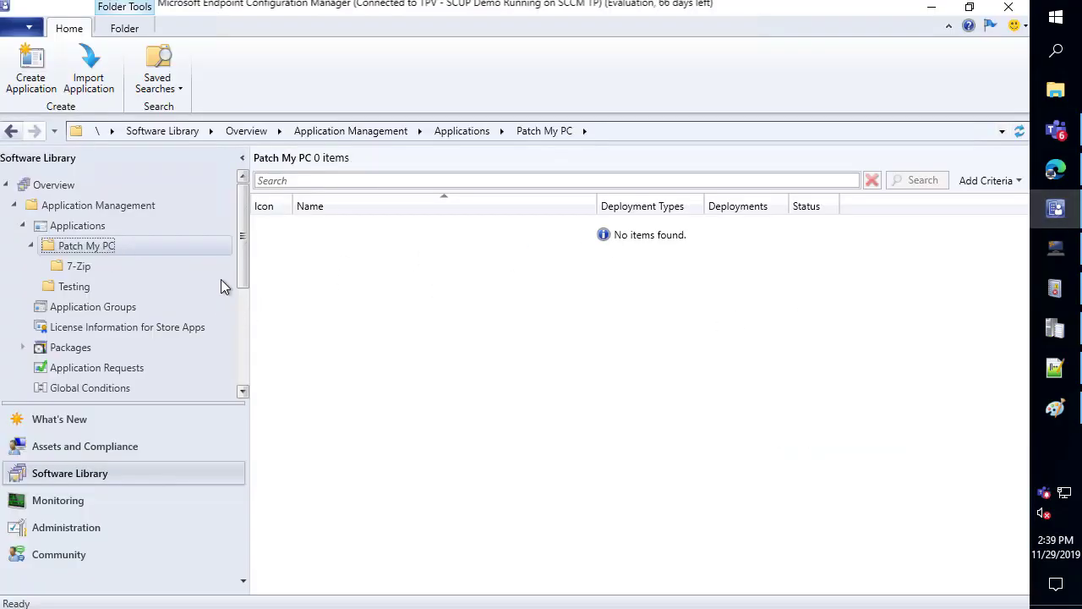
left_click(1013, 132)
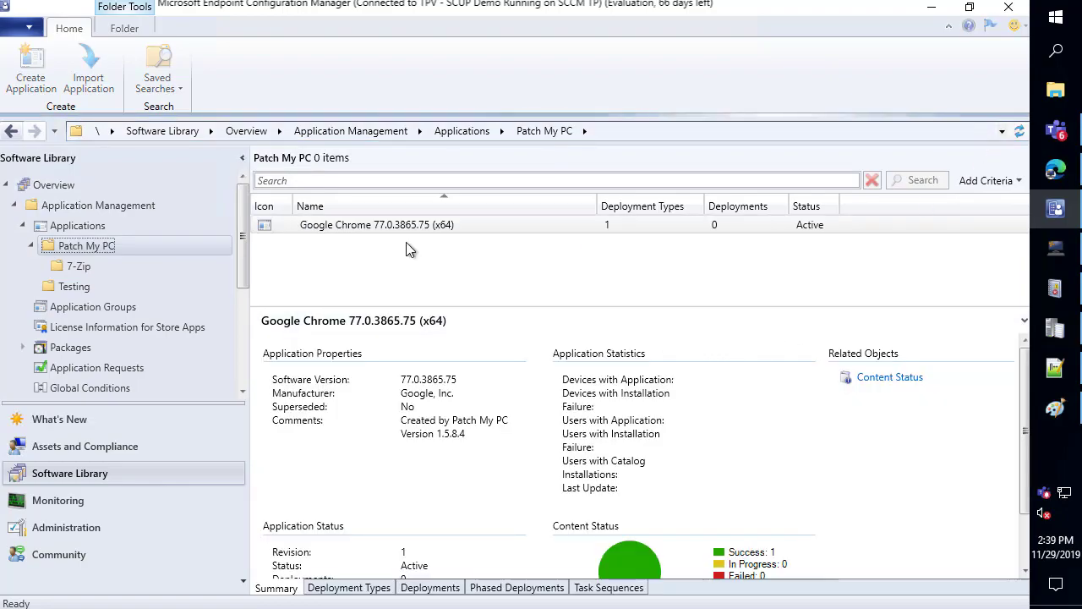
left_click(381, 233)
left_click(85, 269)
left_click(397, 225)
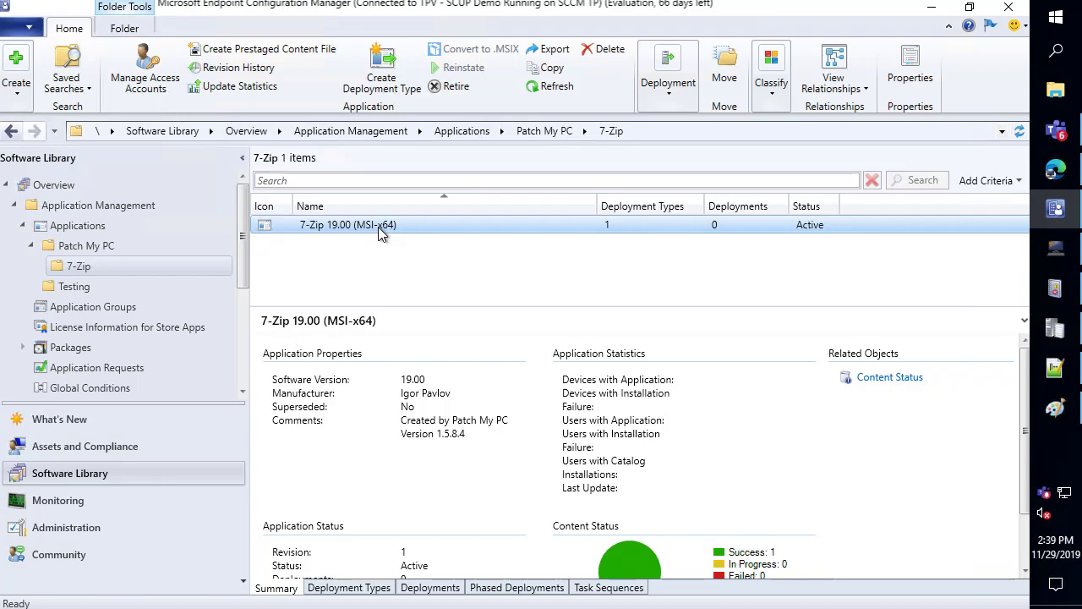
left_click(507, 174)
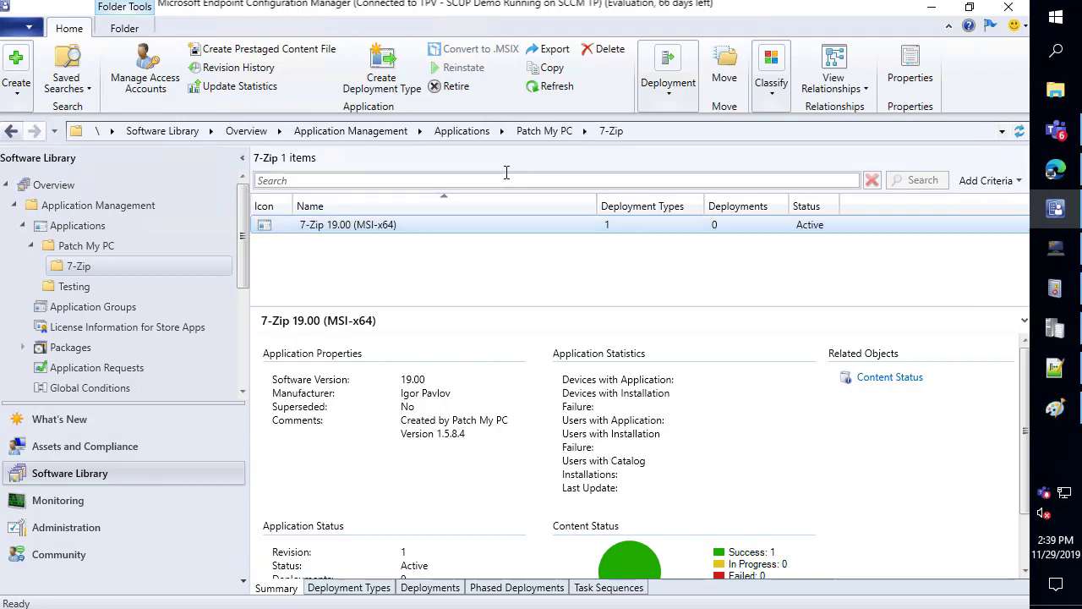
- Minimize the console and Teams, then review the Advanced page's delta and full sync options
left_click(931, 6)
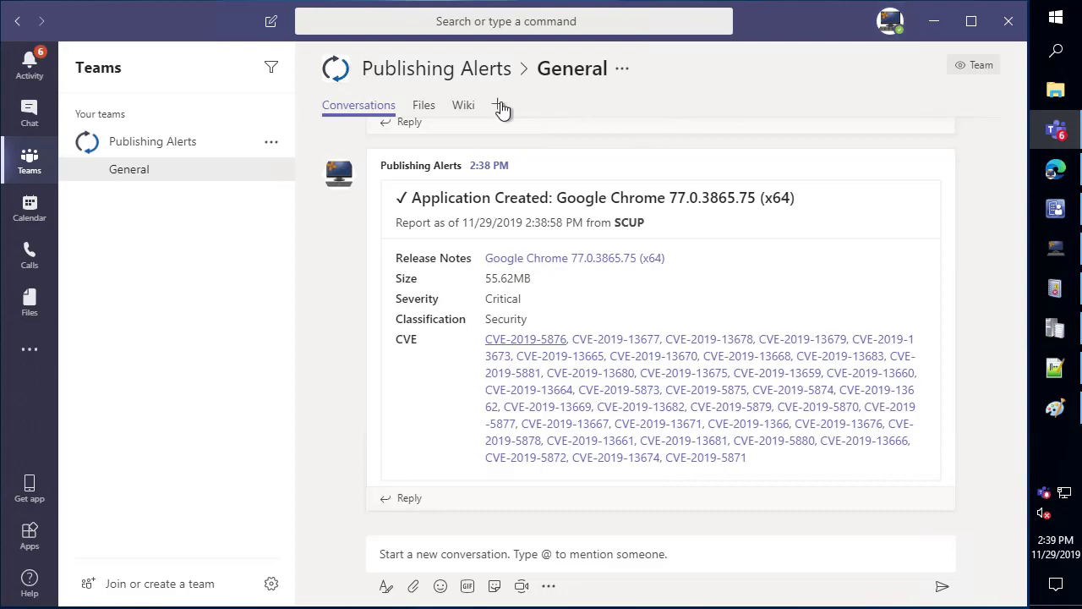
left_click(934, 21)
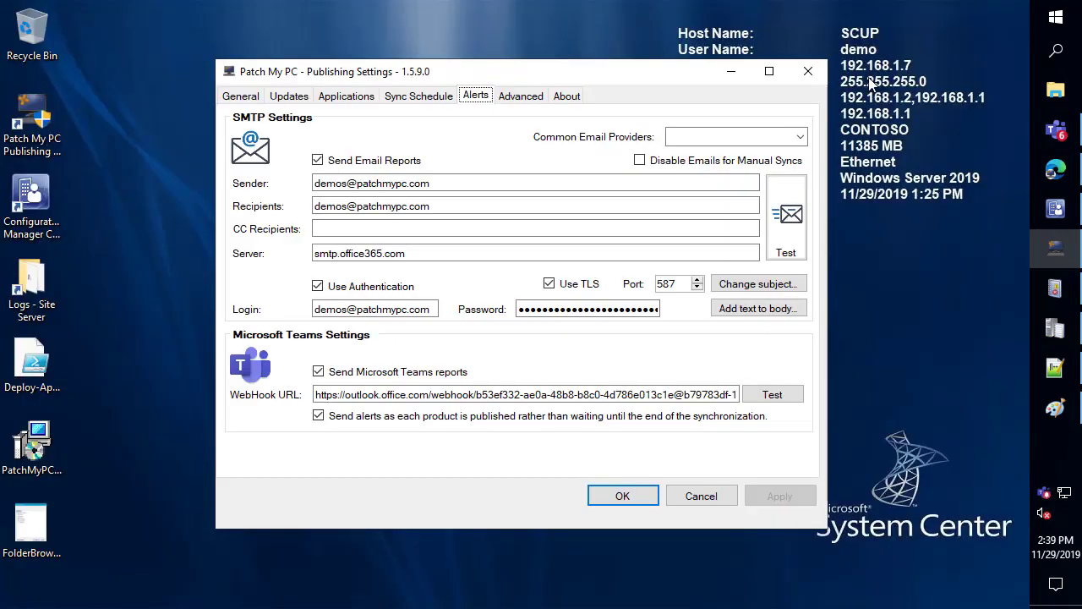
left_click(526, 99)
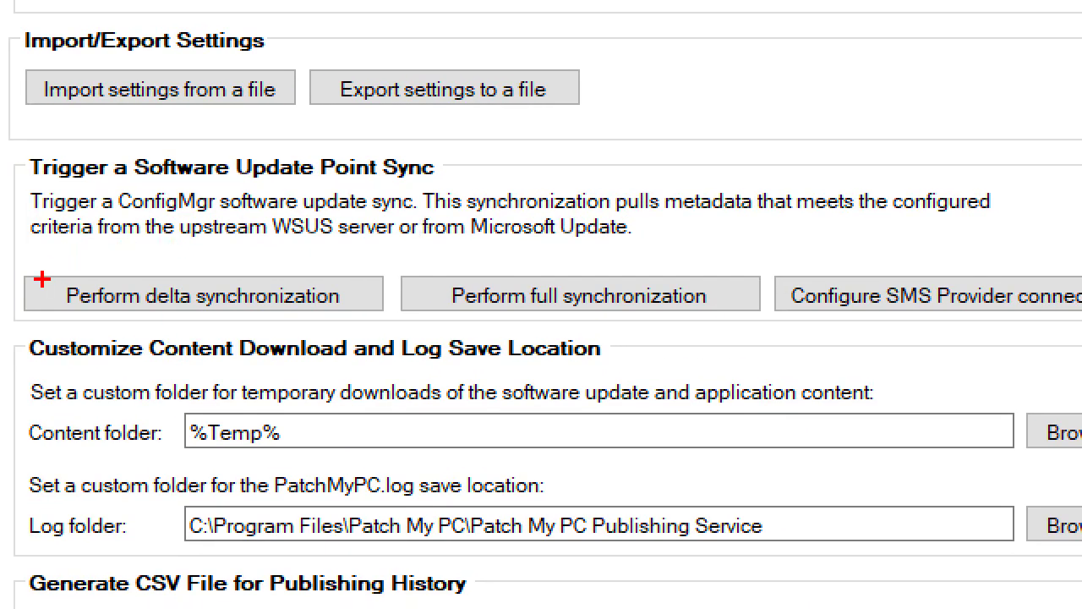
mouse_move(23, 269)
left_mouse_down()
mouse_move(406, 302)
mouse_move(374, 314)
mouse_move(394, 325)
left_mouse_up()
mouse_move(400, 267)
left_mouse_down()
mouse_move(736, 302)
mouse_move(770, 320)
left_mouse_up()
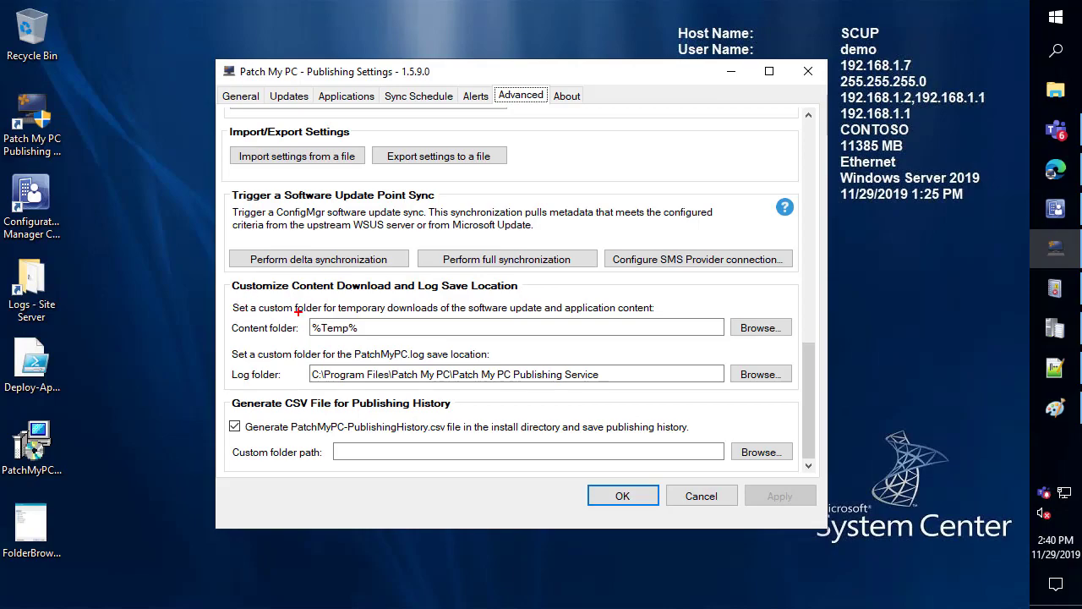
left_click_drag(298, 312, 377, 339)
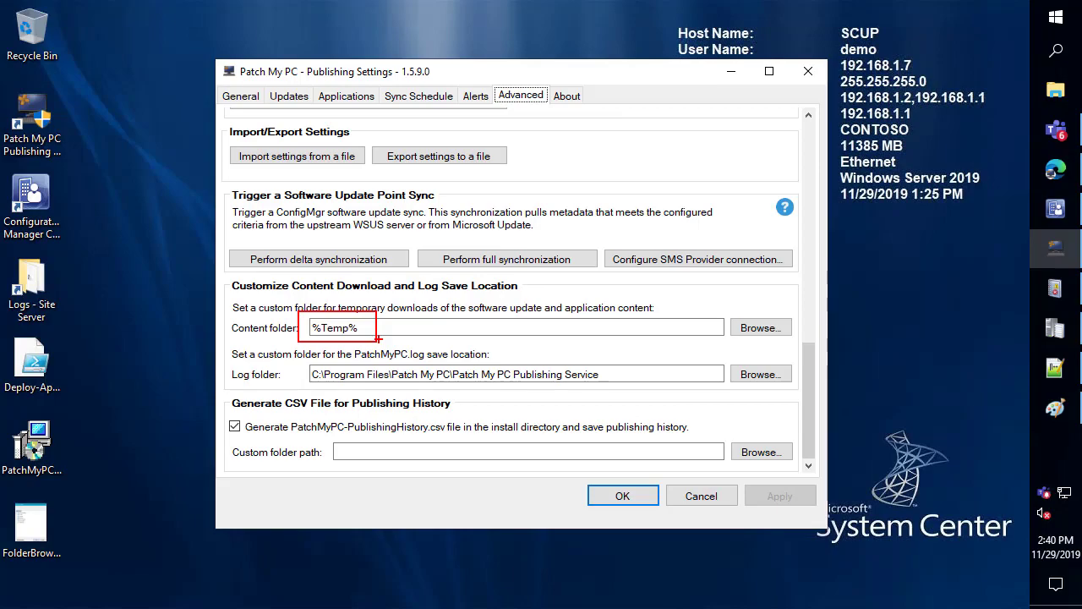
left_click_drag(369, 328, 297, 328)
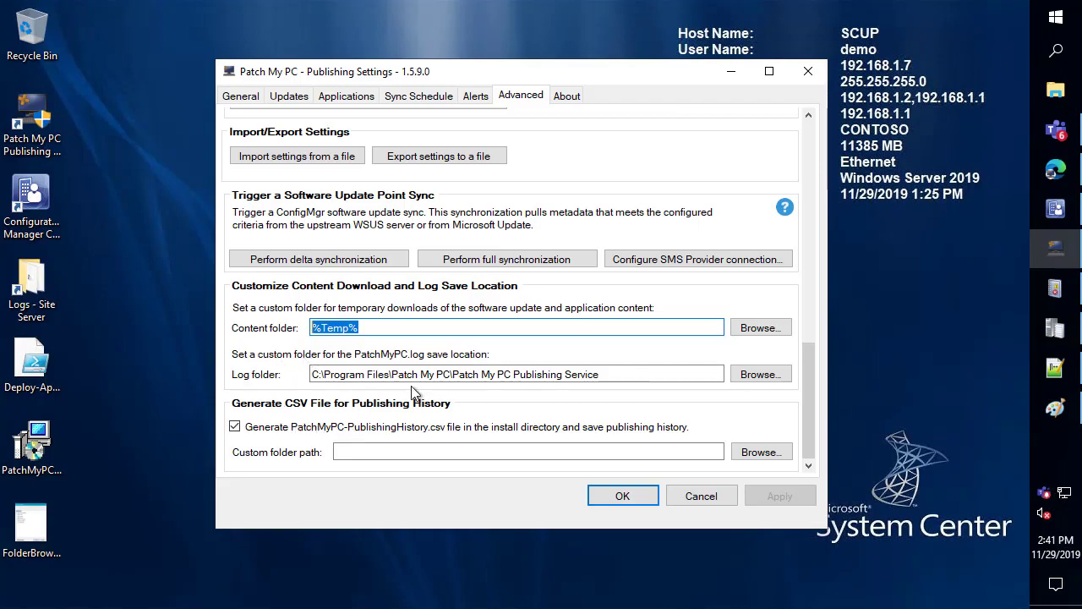
- Open the publishing service install folder via the desktop shortcut's file location
right_click(44, 123)
left_click(67, 144)
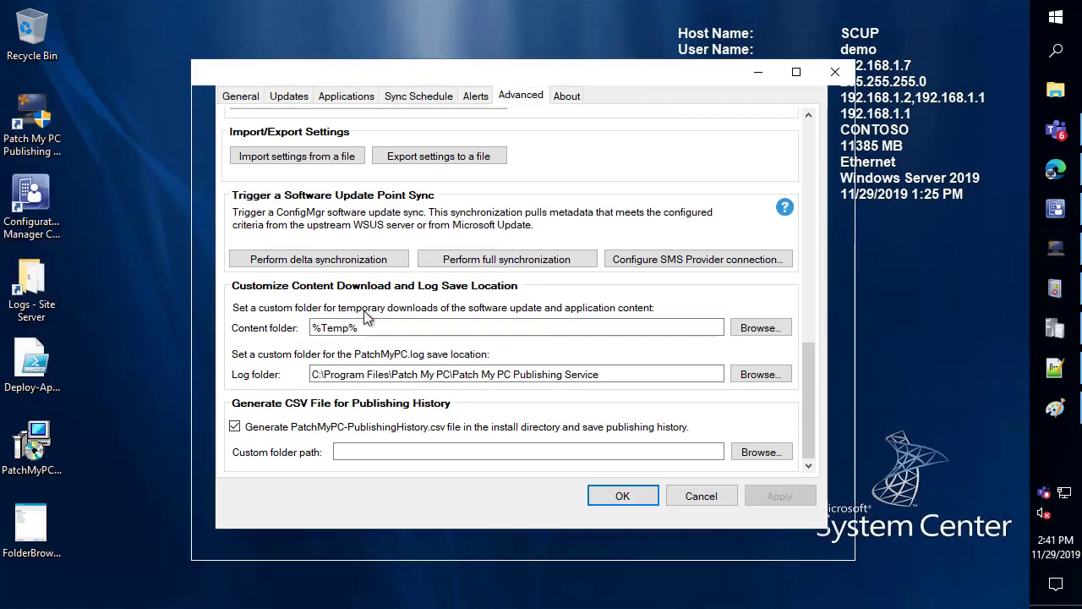
scroll(563, 408, "up", 5)
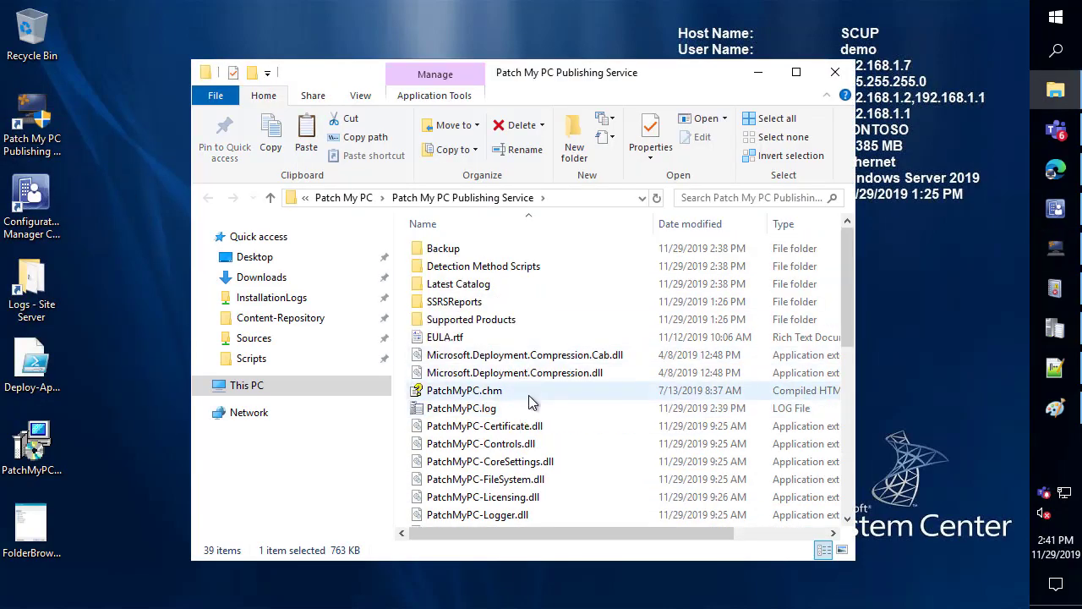
scroll(529, 403, "down", 3)
scroll(530, 401, "down", 2)
scroll(541, 398, "up", 4)
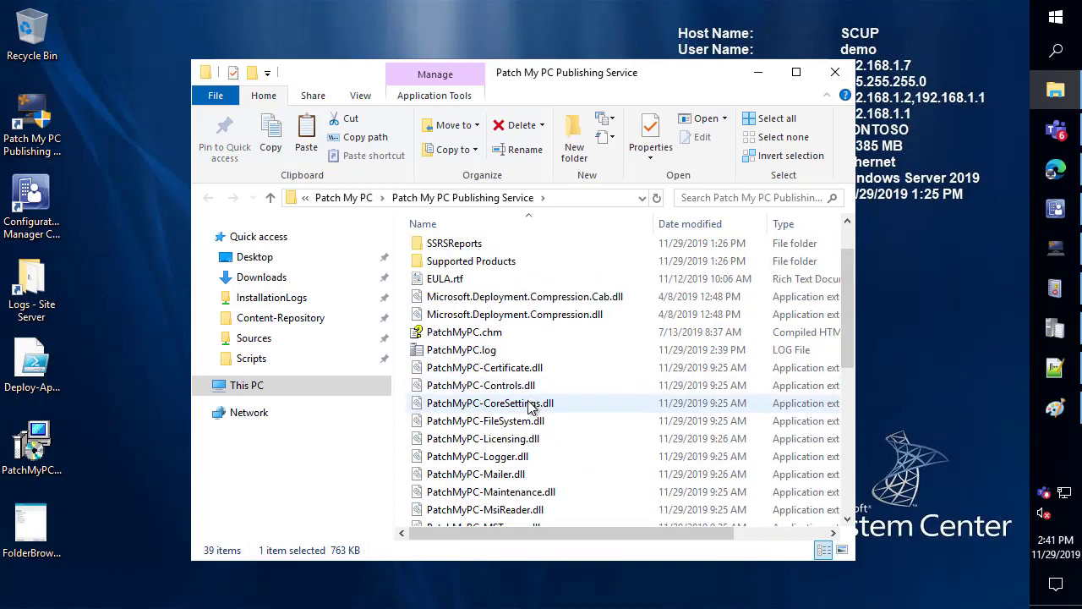
scroll(536, 414, "down", 2)
- View PatchMyPC-PublishingHistory.csv in Notepad++, then minimize Notepad++
right_click(525, 480)
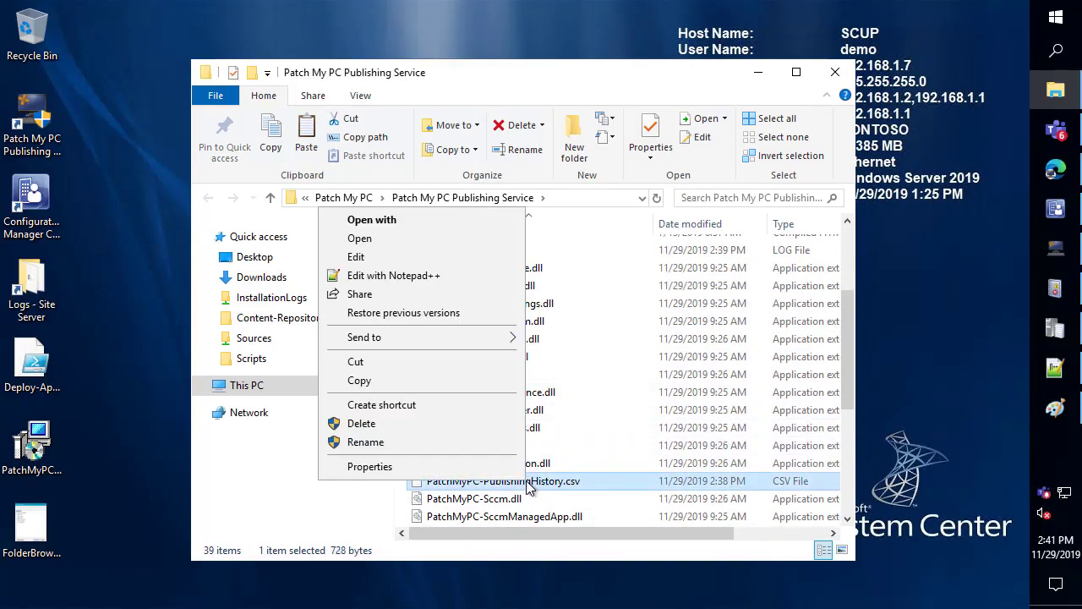
left_click(408, 275)
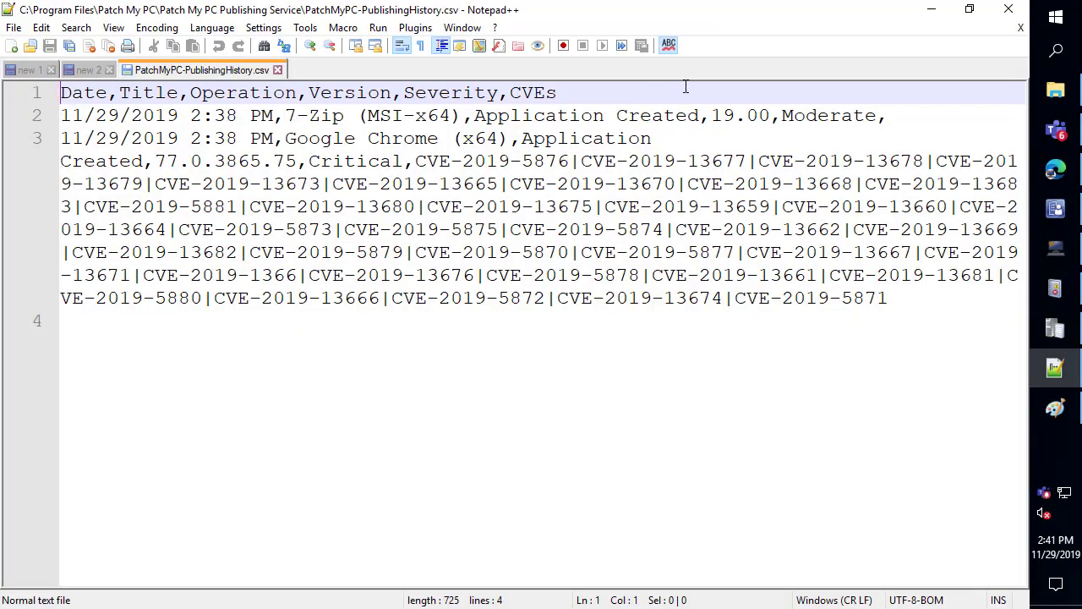
left_click(931, 9)
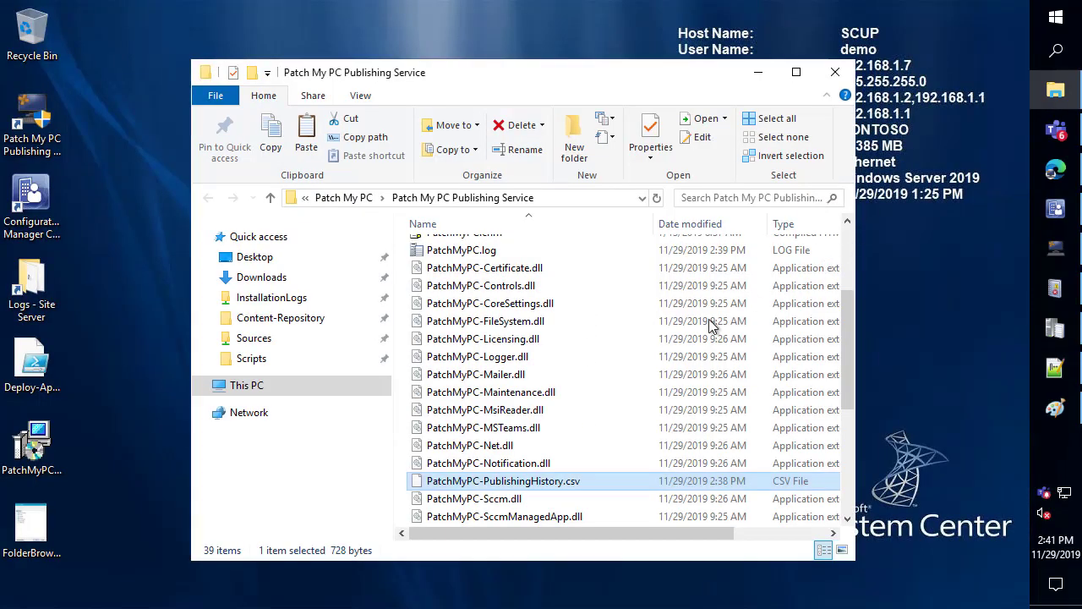
left_click(760, 71)
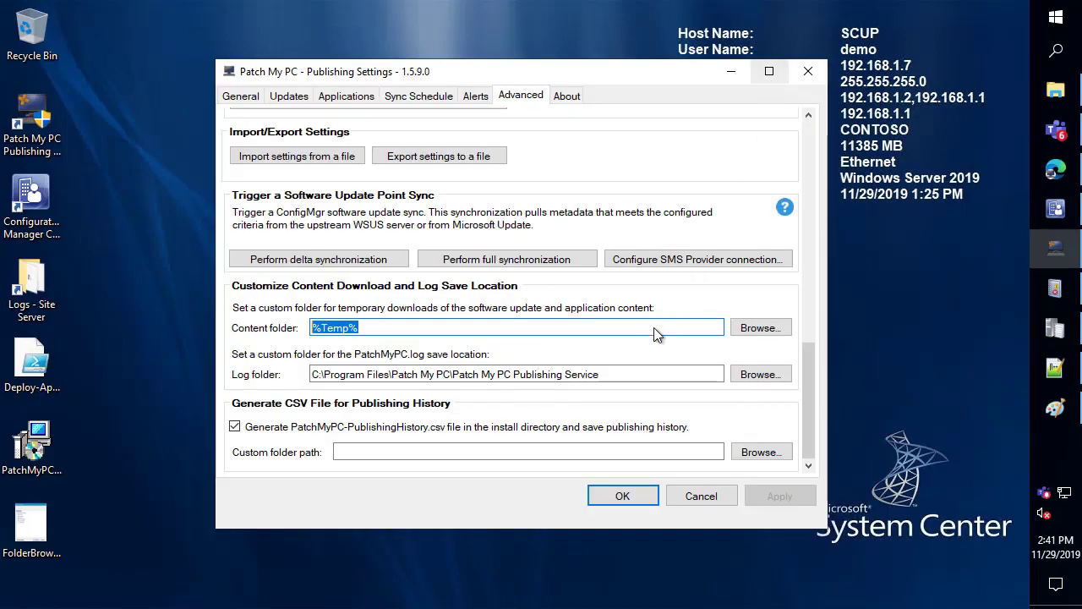
left_click(342, 448)
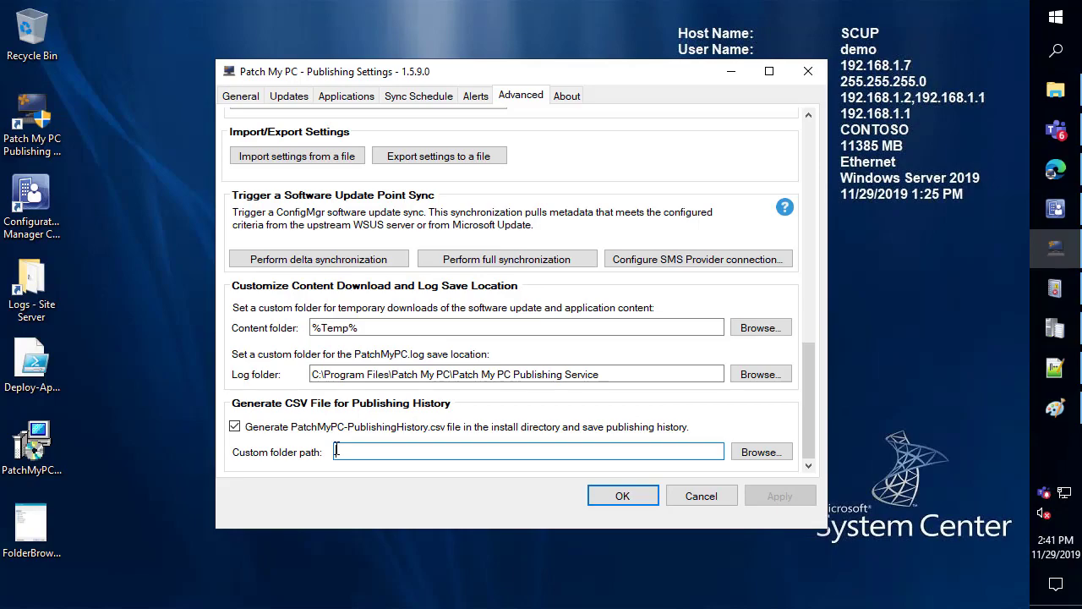
scroll(347, 369, "up", 5)
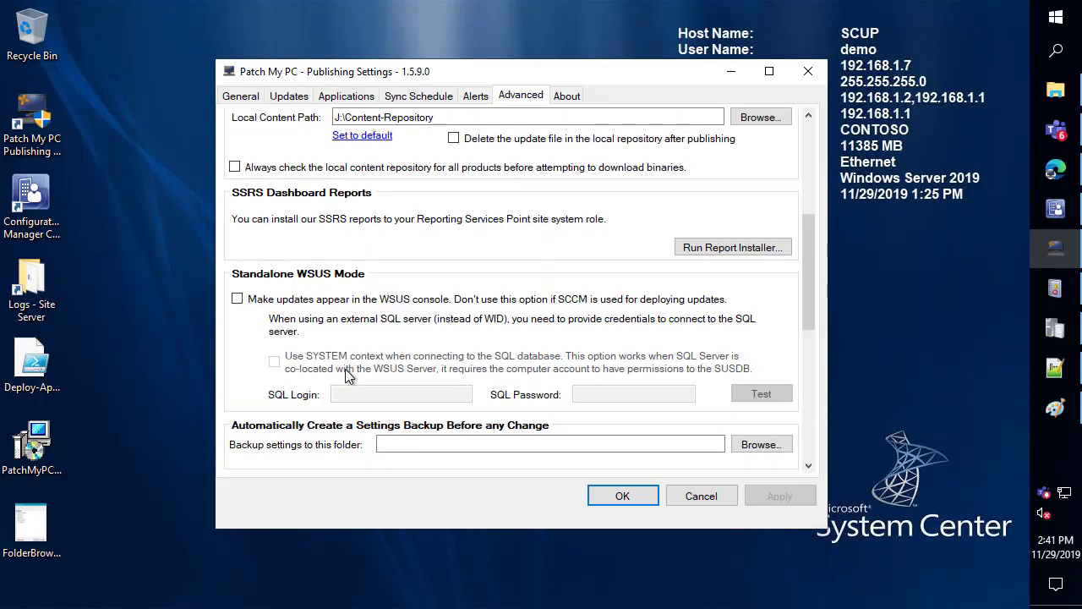
scroll(347, 351, "up", 3)
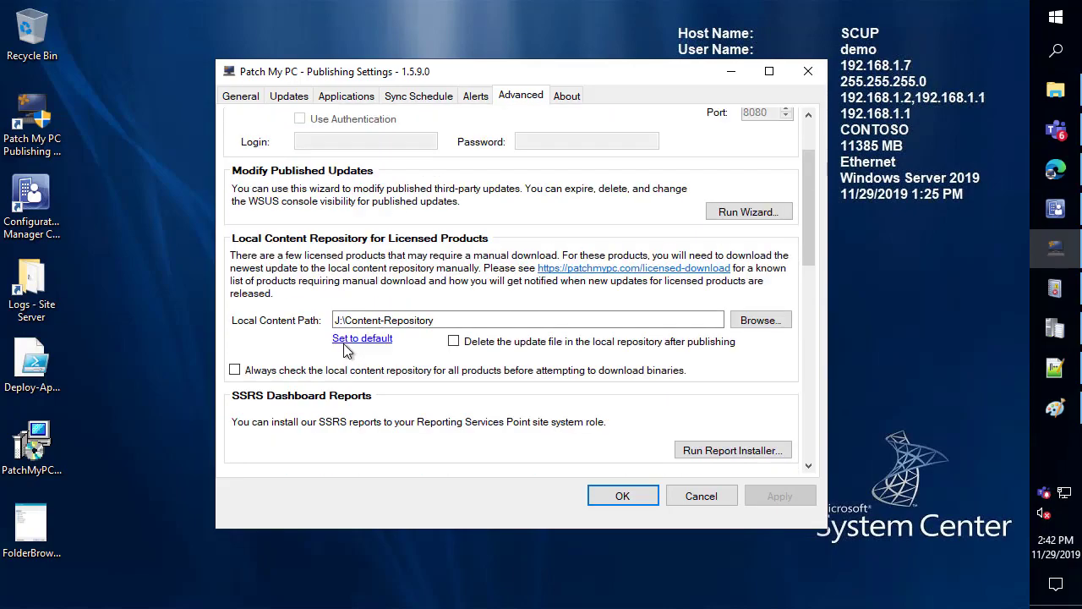
scroll(347, 351, "down", 9)
left_click(336, 404)
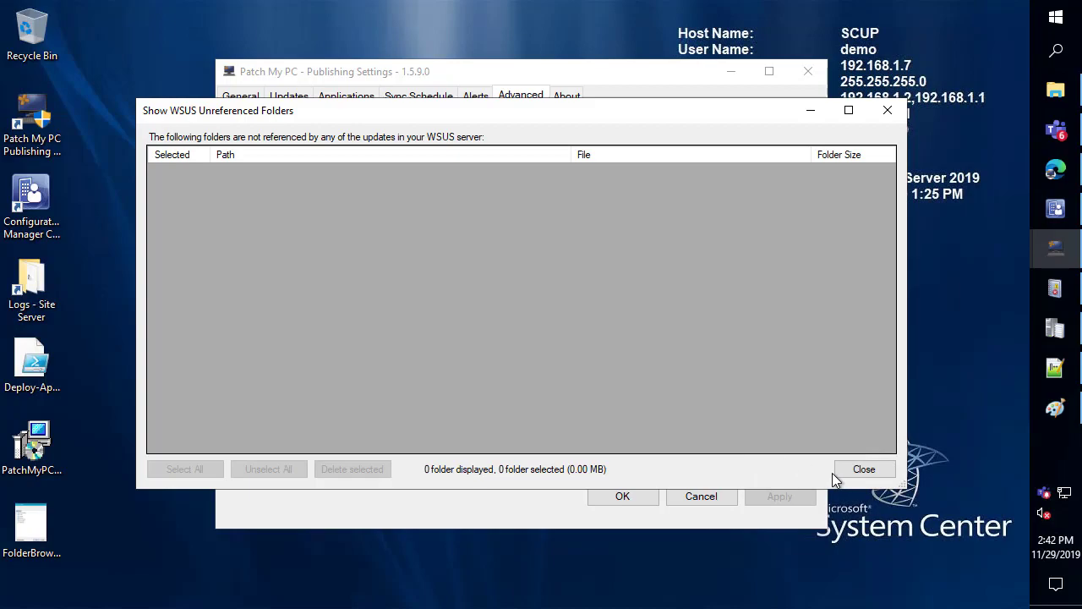
left_click(866, 470)
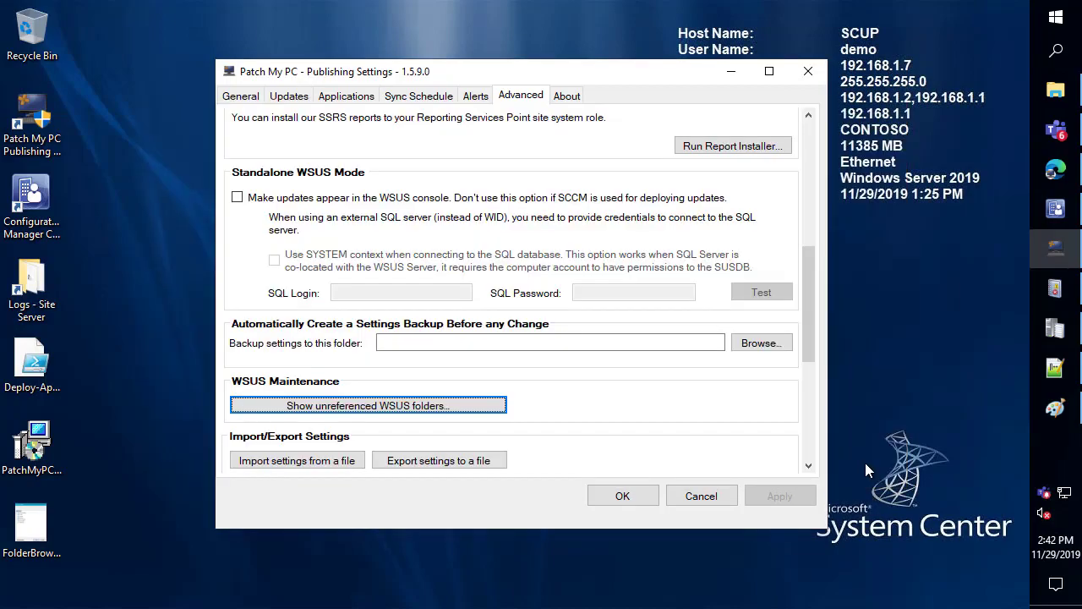
- Refresh the Event Viewer Application log and read the PatchMyPCService ReloadSettings event details
left_click(1055, 287)
right_click(401, 216)
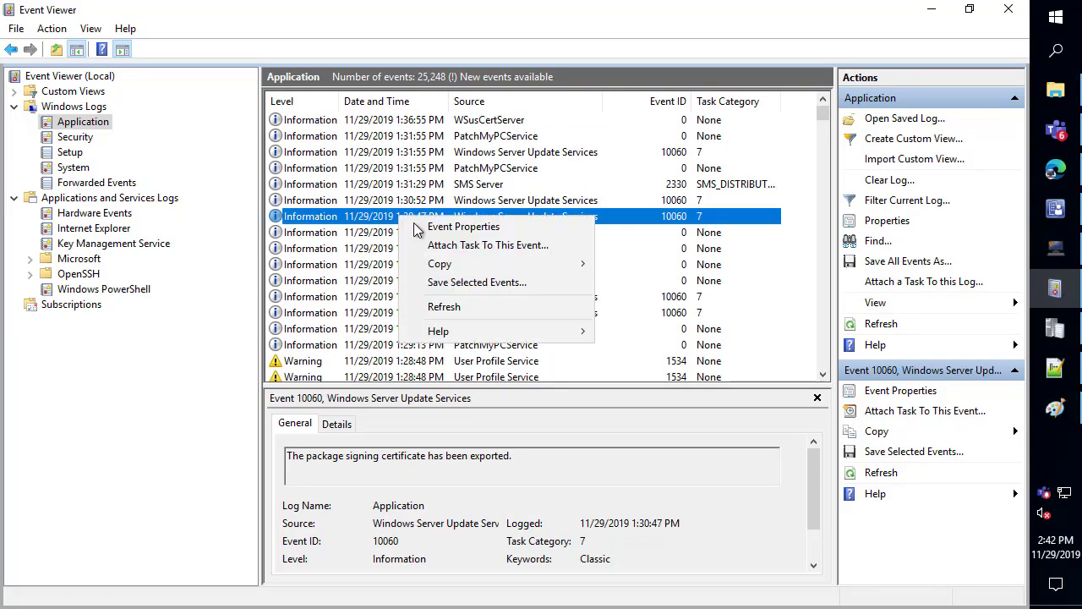
left_click(452, 306)
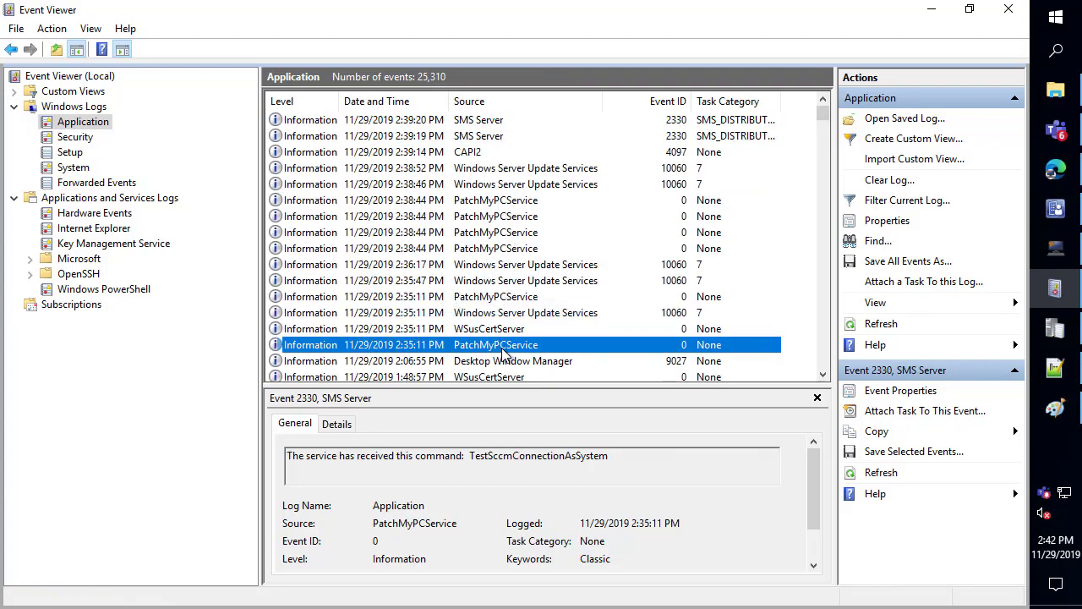
scroll(503, 354, "down", 2)
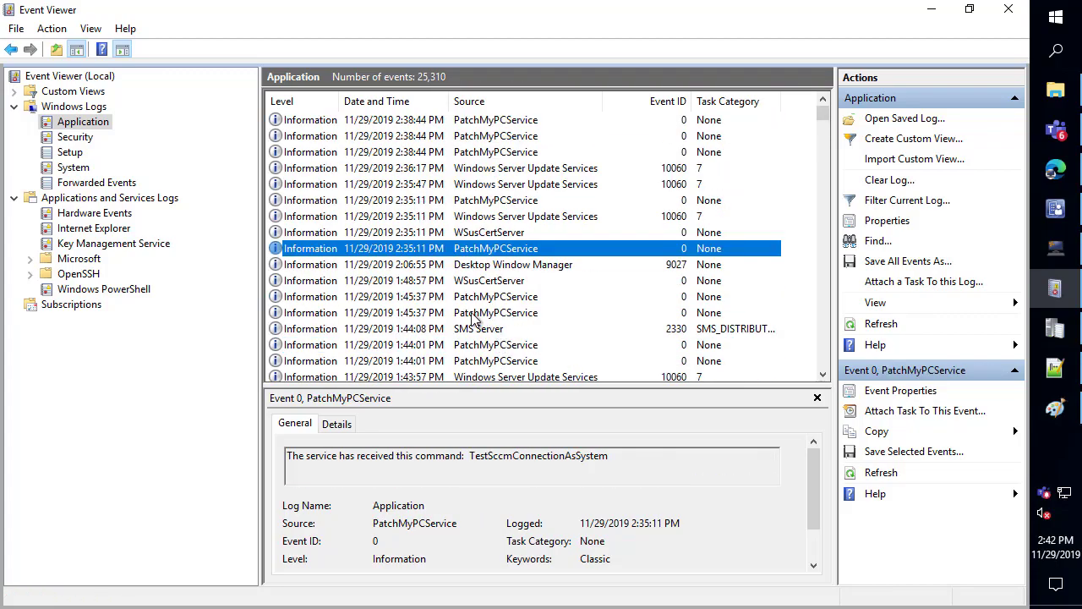
left_click(481, 300)
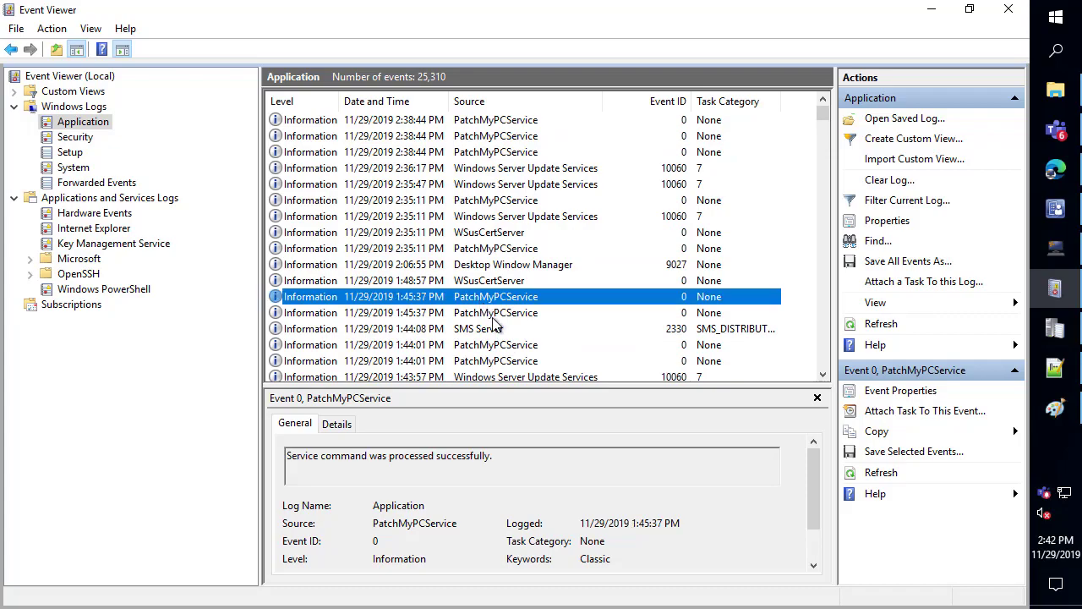
left_click(493, 314)
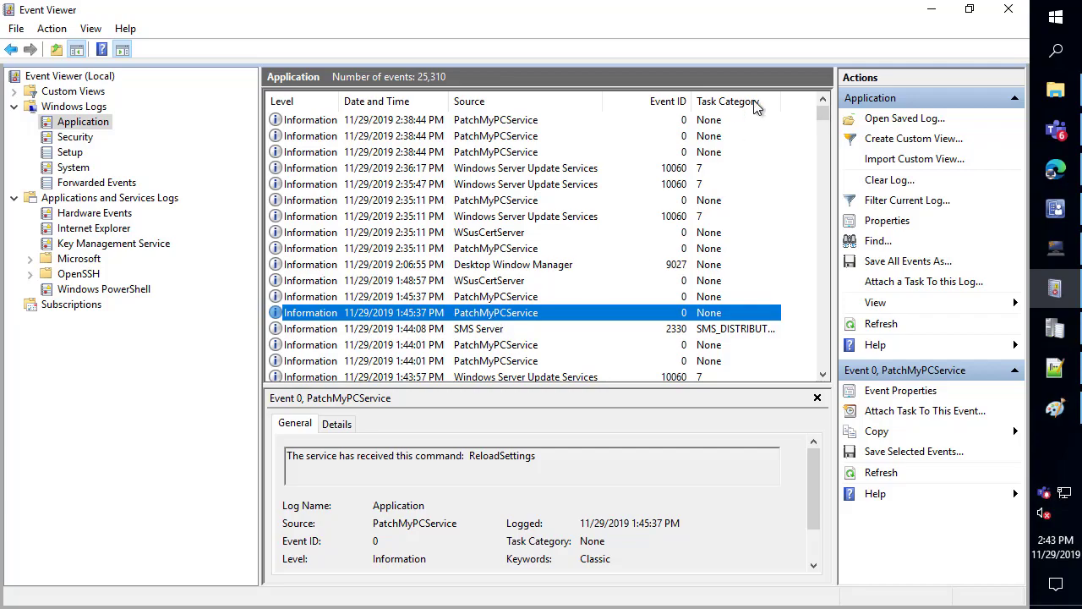
left_click(944, 10)
- Restore Notepad++ and show the new 1 list of 12 new products, selecting 'de' on line 9
left_click(1054, 366)
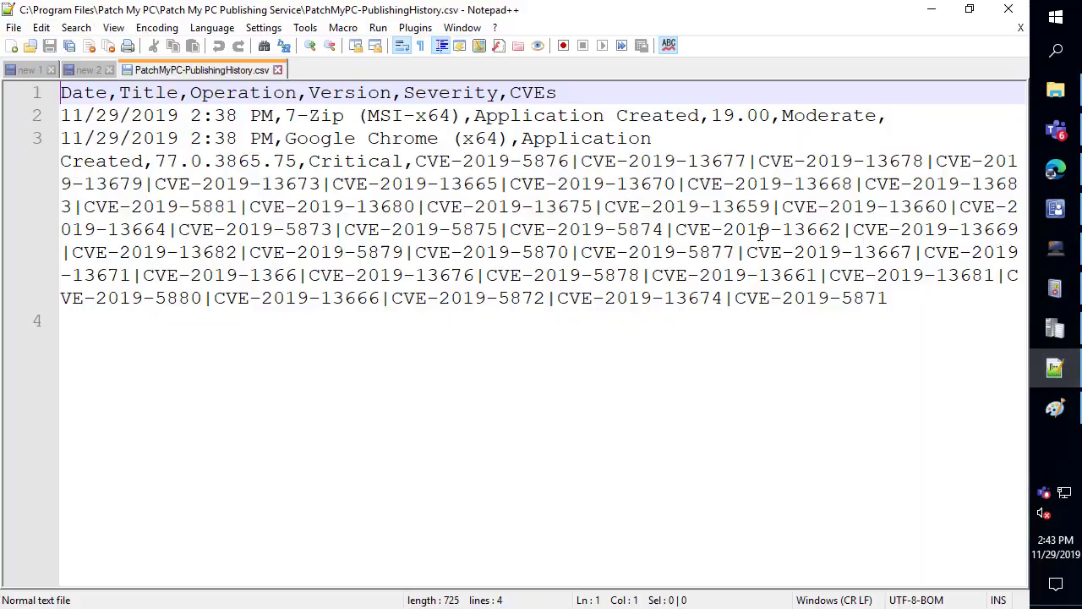
left_click(81, 69)
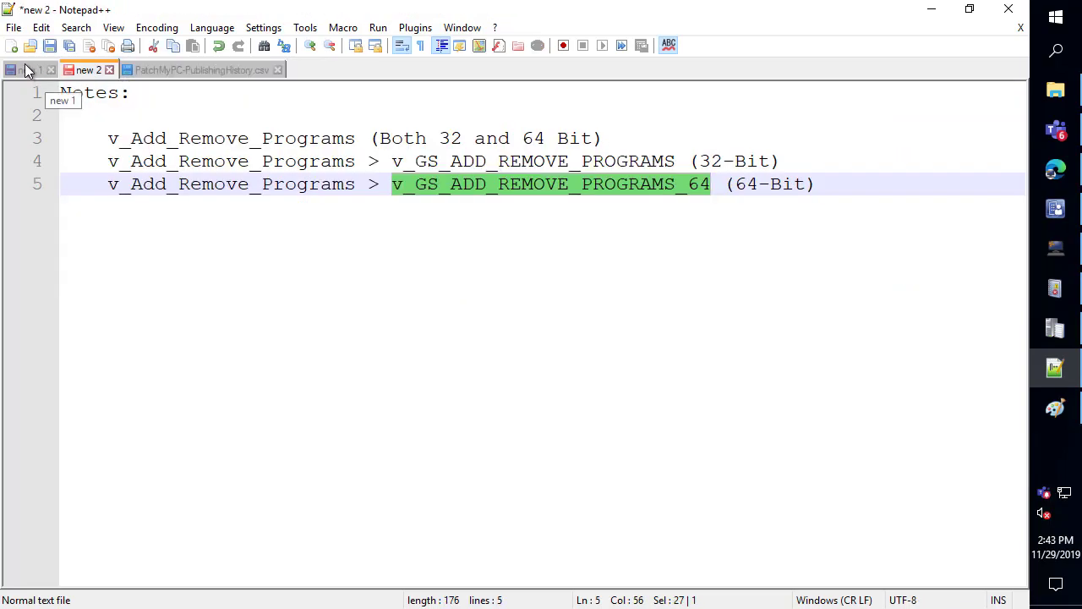
left_click(28, 69)
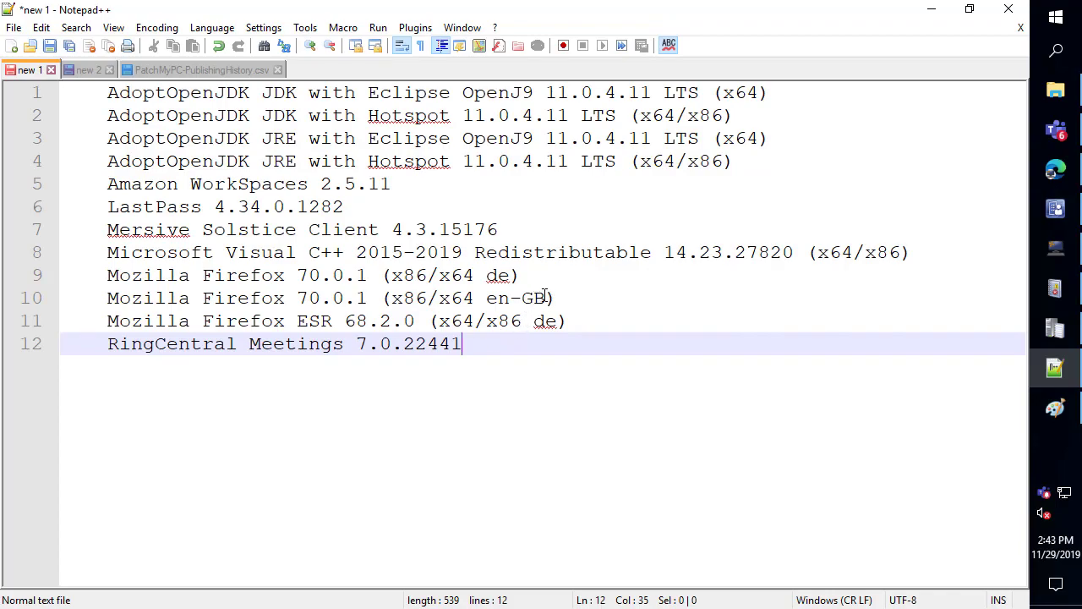
double_click(498, 277)
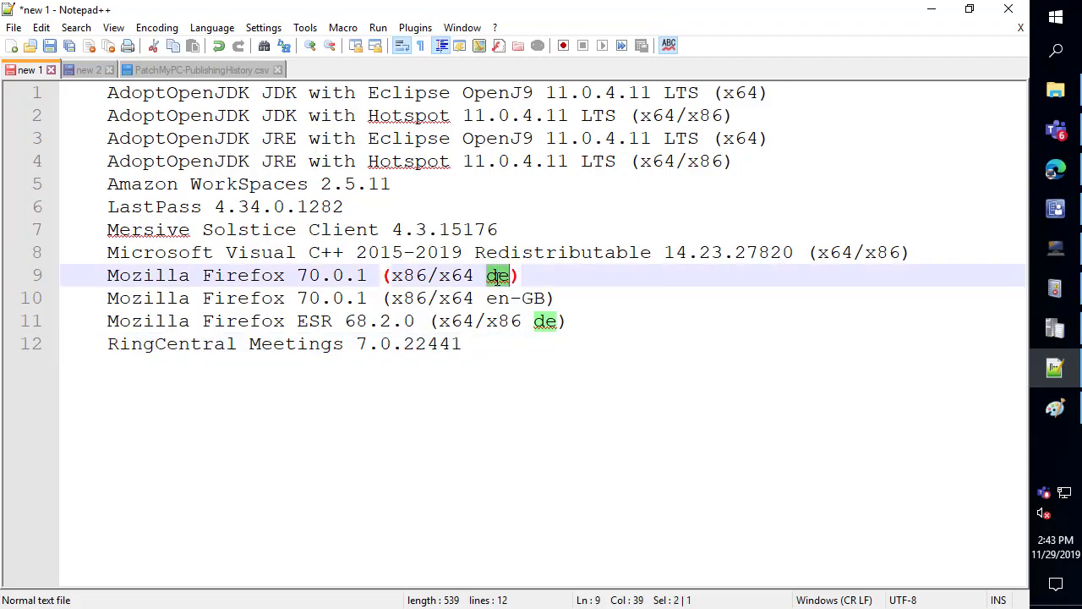